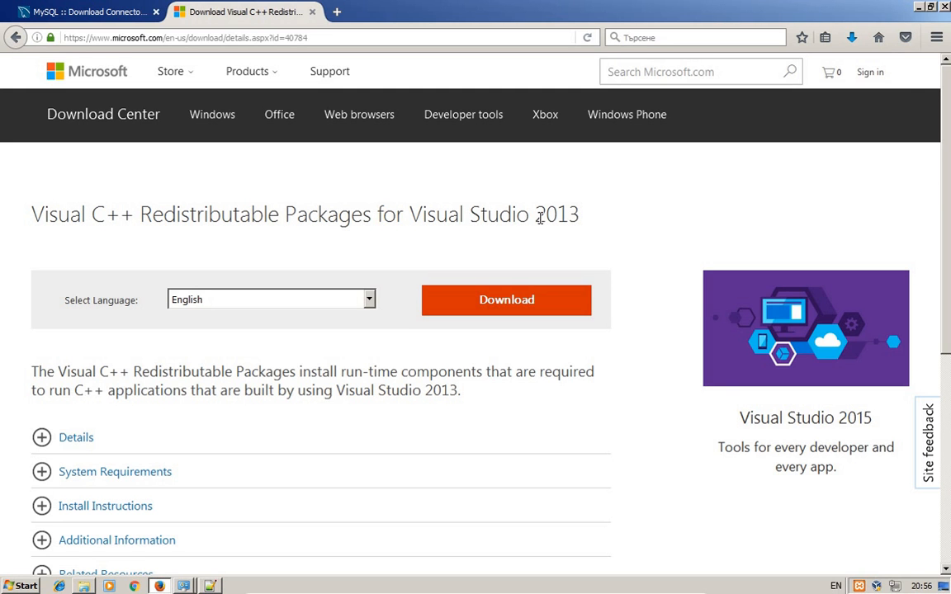
Check the Visual Studio 2013 redistributable page against the info.md notes, request the vcredist_x86.exe download and cancel saving it.
drag(539, 214, 580, 216)
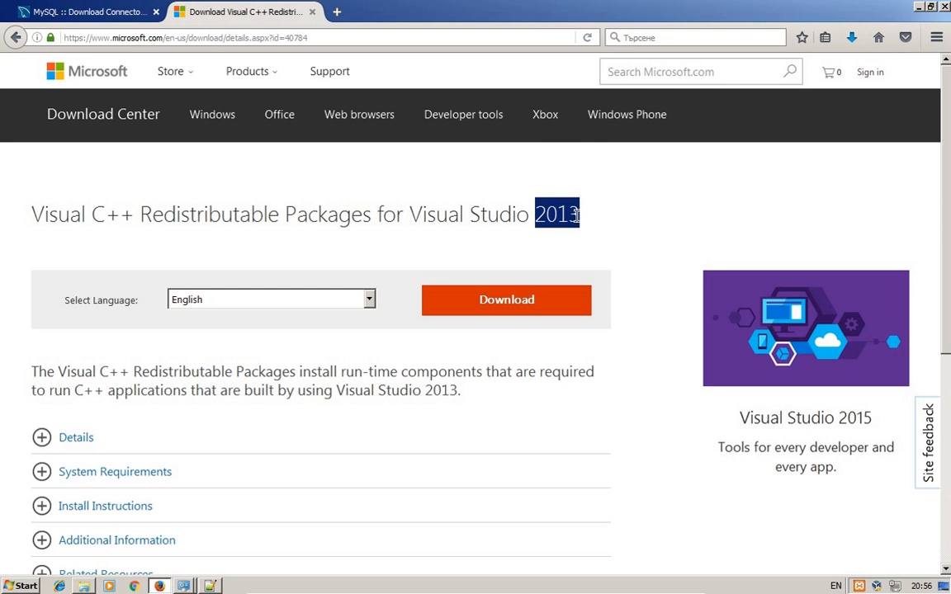
click(592, 223)
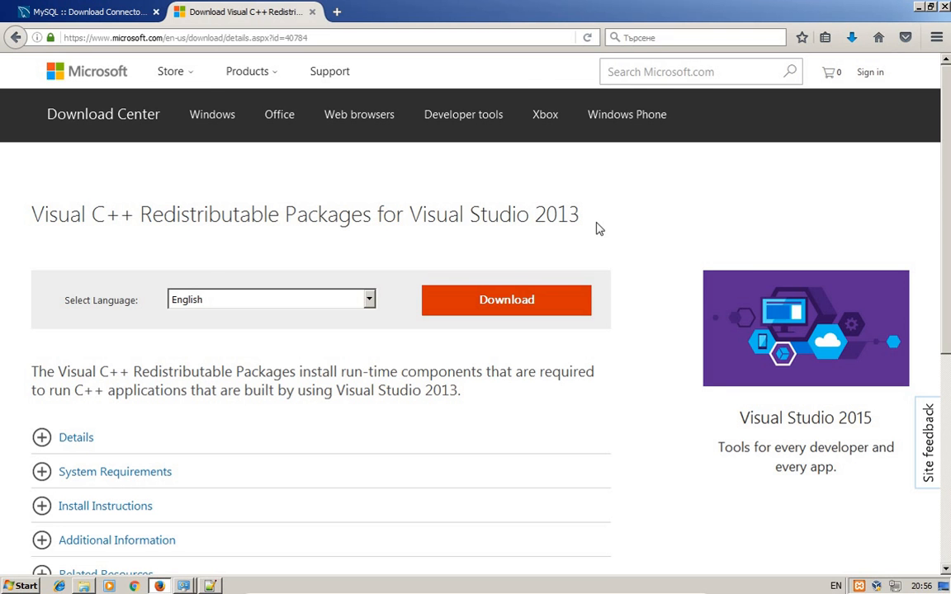
click(211, 586)
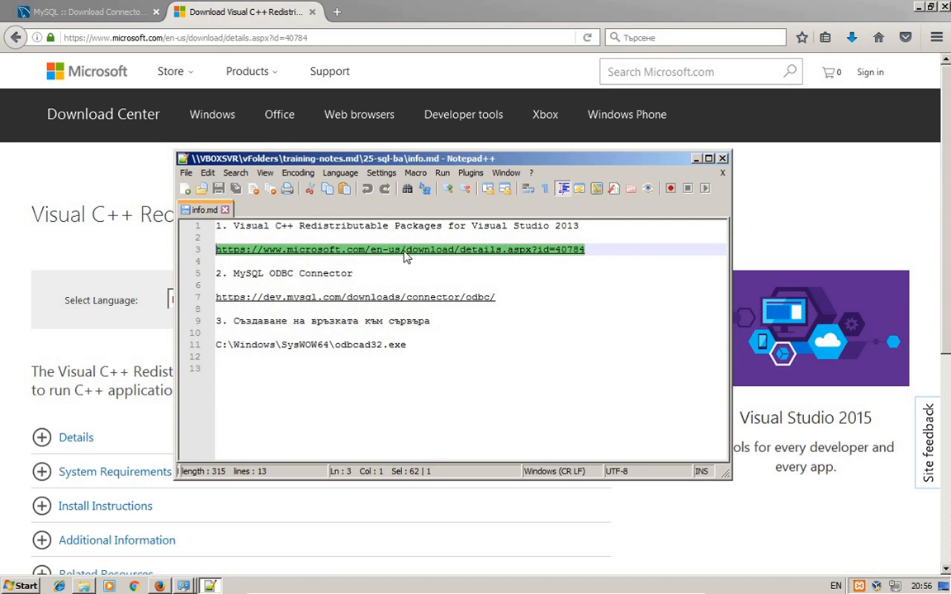
click(696, 160)
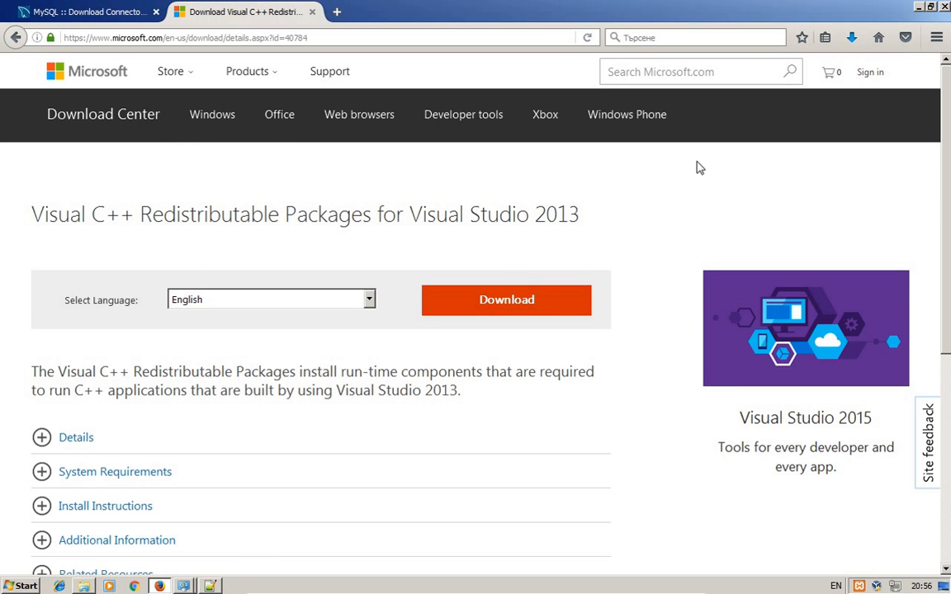
click(496, 308)
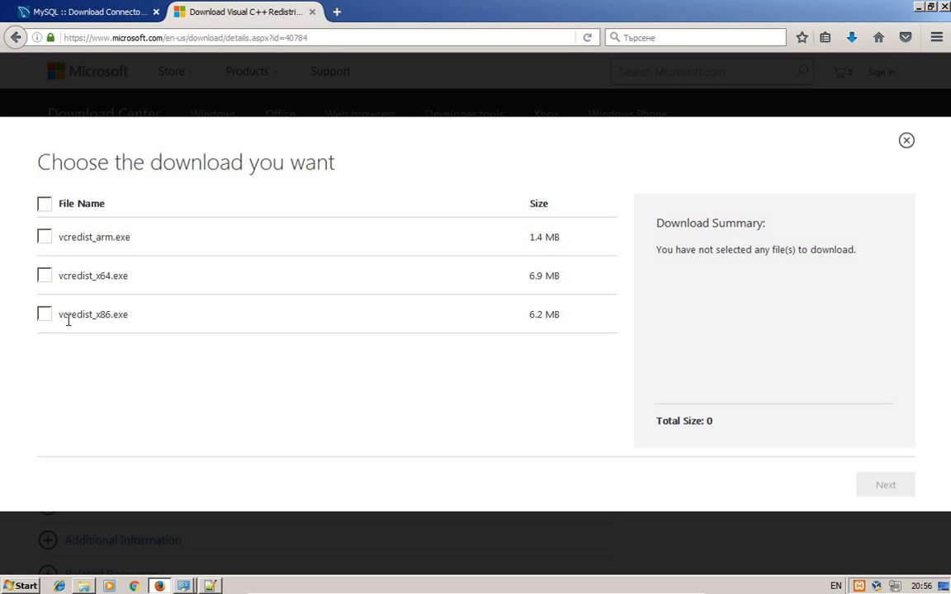
click(43, 315)
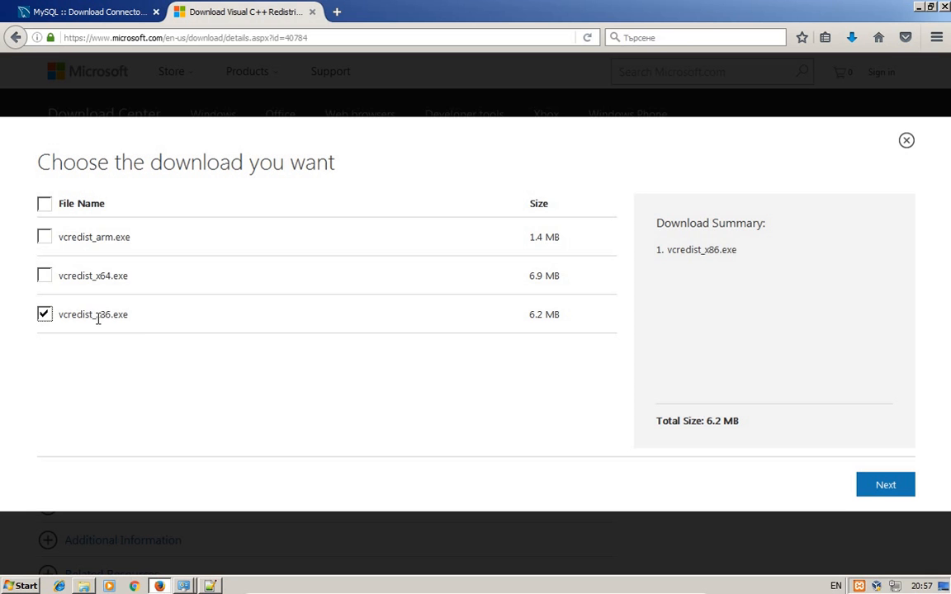
click(884, 485)
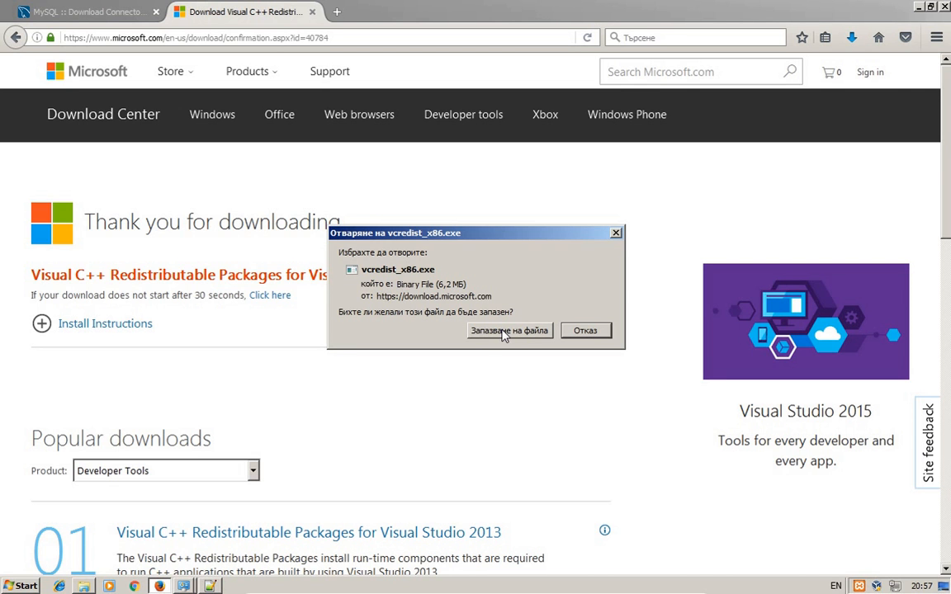
click(584, 331)
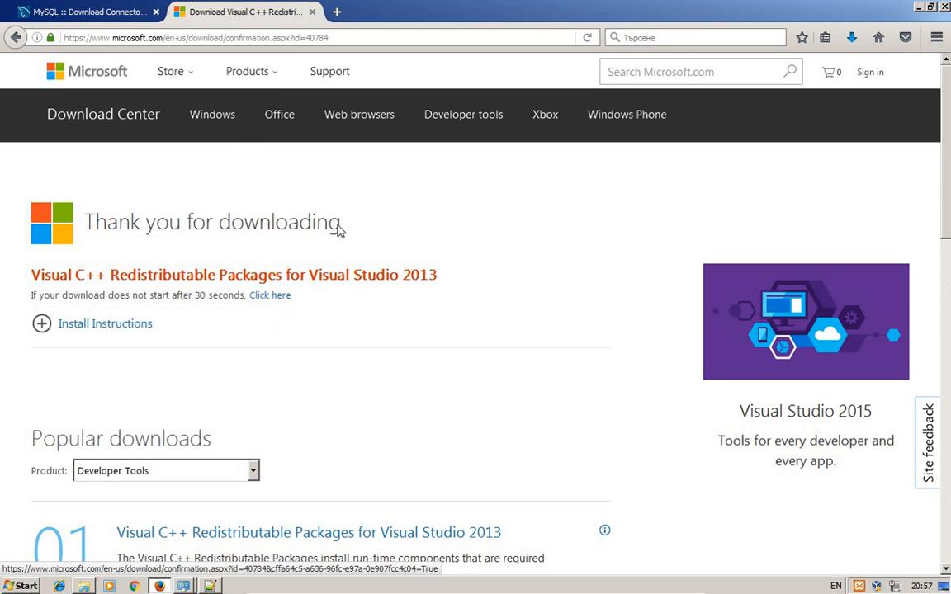
Check the connector link in the notes and download the Windows (x86, 32-bit) MSI Installer of Connector/ODBC 5.3.6 without logging in.
click(89, 14)
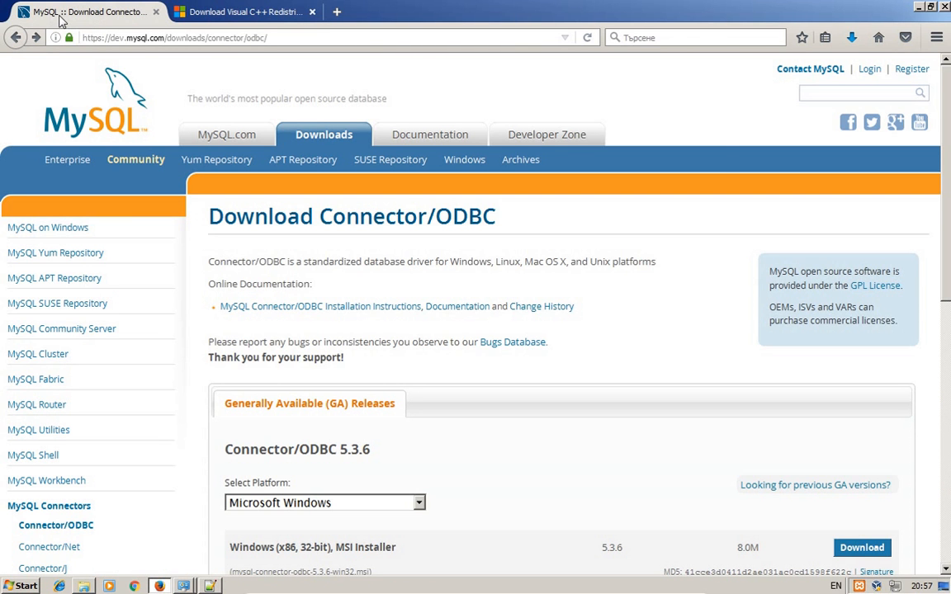
click(210, 586)
drag(509, 288, 504, 298)
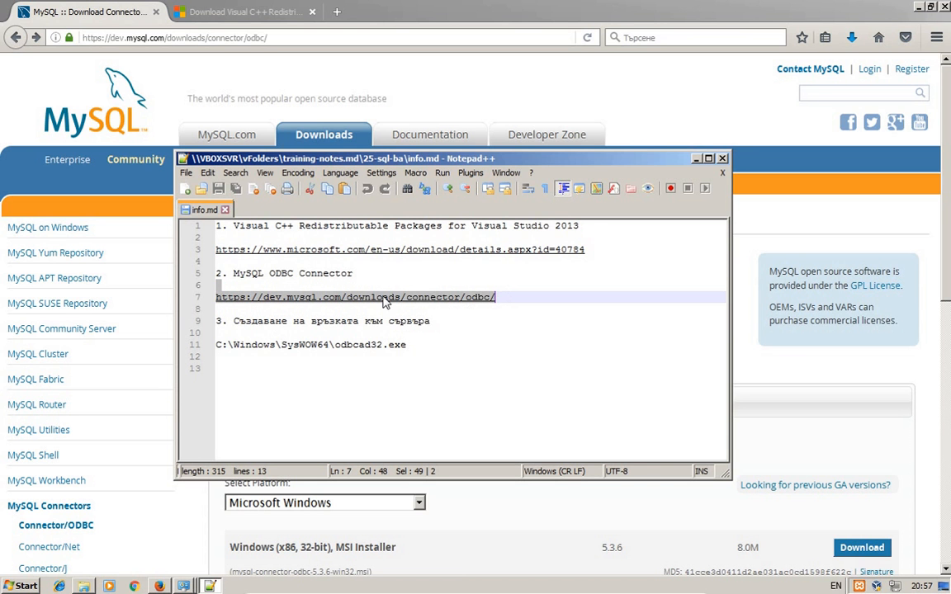
key(alt+Tab)
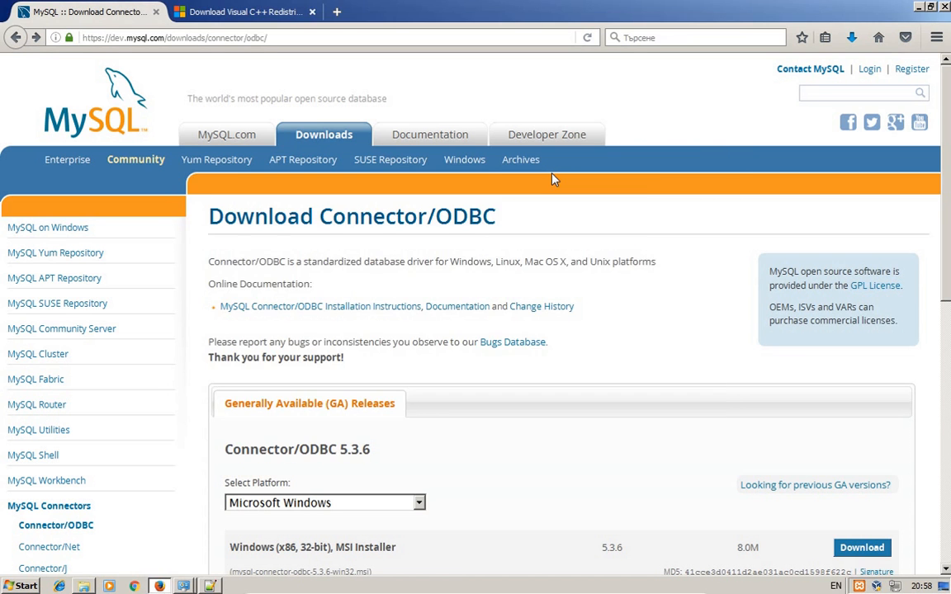
scroll(552, 177, down, 5)
scroll(283, 238, up, 2)
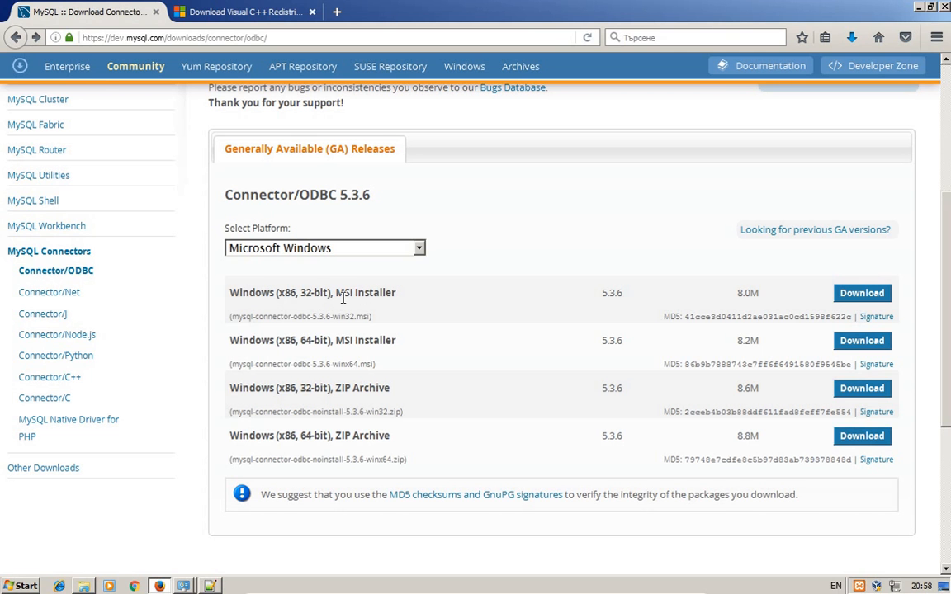
click(864, 295)
scroll(517, 276, down, 4)
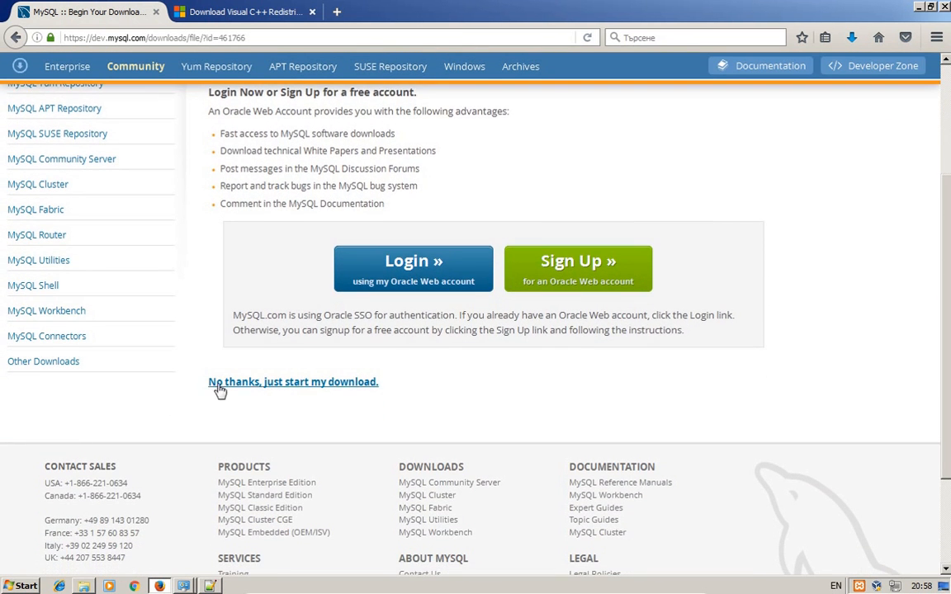
click(324, 384)
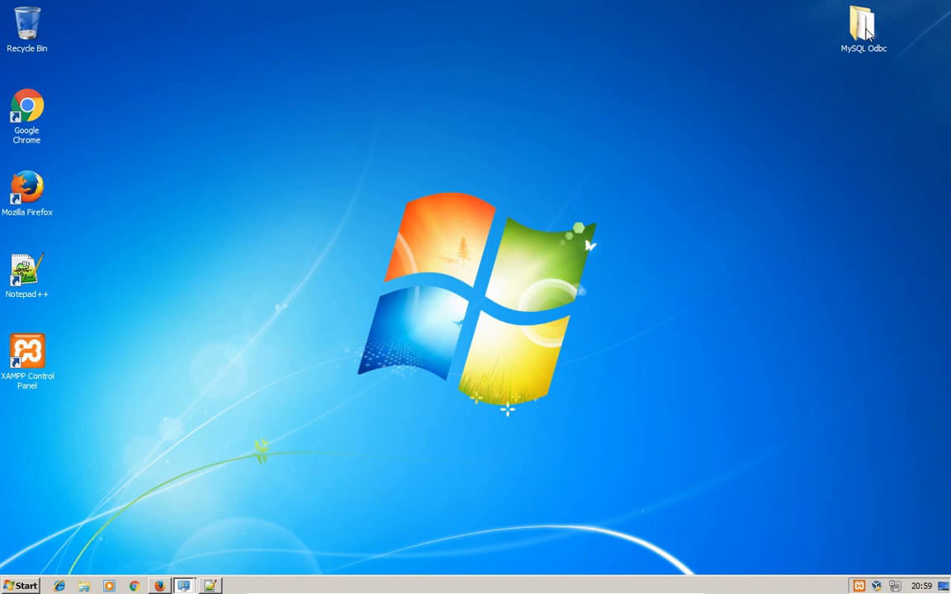
Move the MySQL Odbc folder closer to the middle of the desktop and open it.
drag(867, 31, 786, 114)
drag(716, 213, 699, 202)
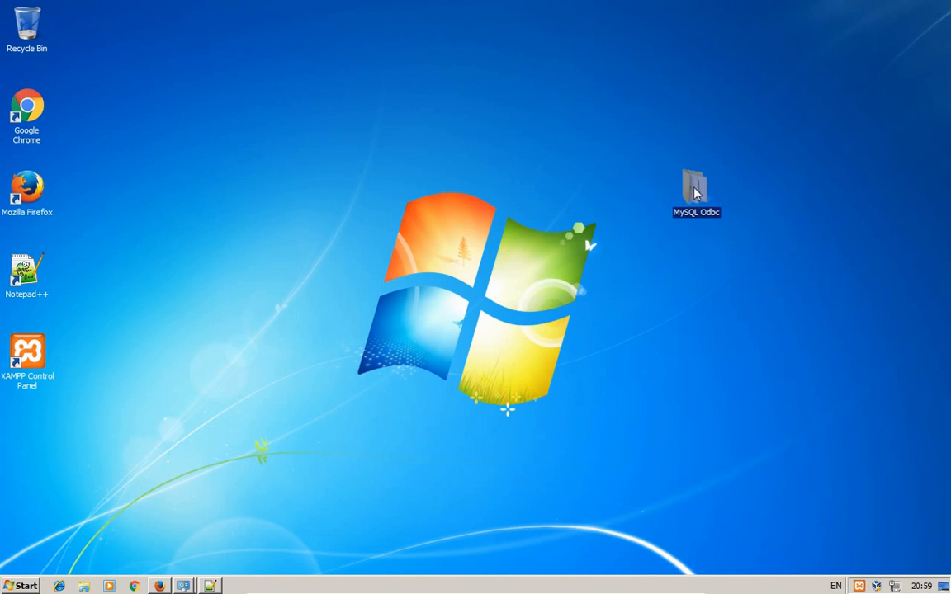
double_click(695, 195)
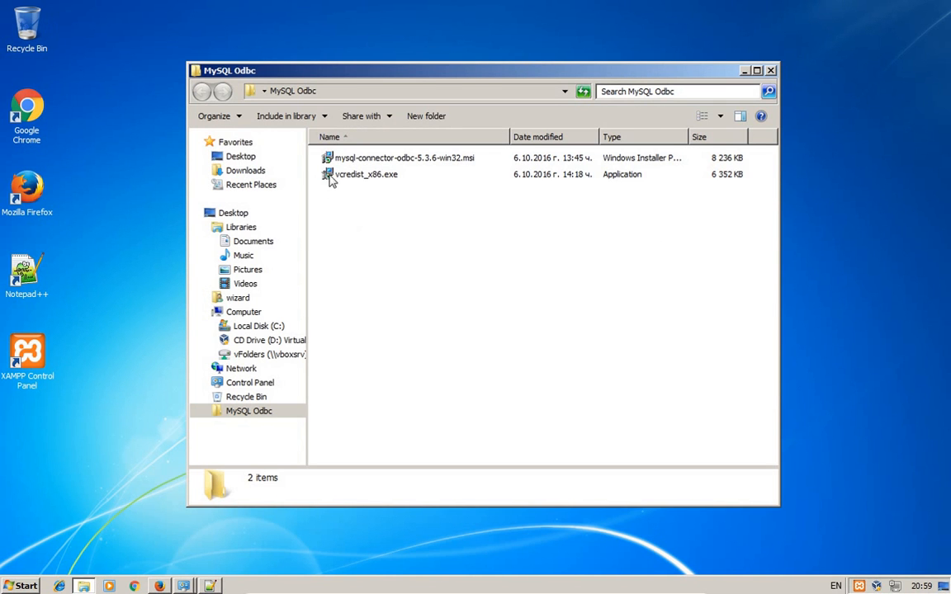
Install Microsoft Visual C++ 2013 Redistributable (x86) from vcredist_x86.exe, agreeing to the license terms, and close the setup.
mouse_move(350, 182)
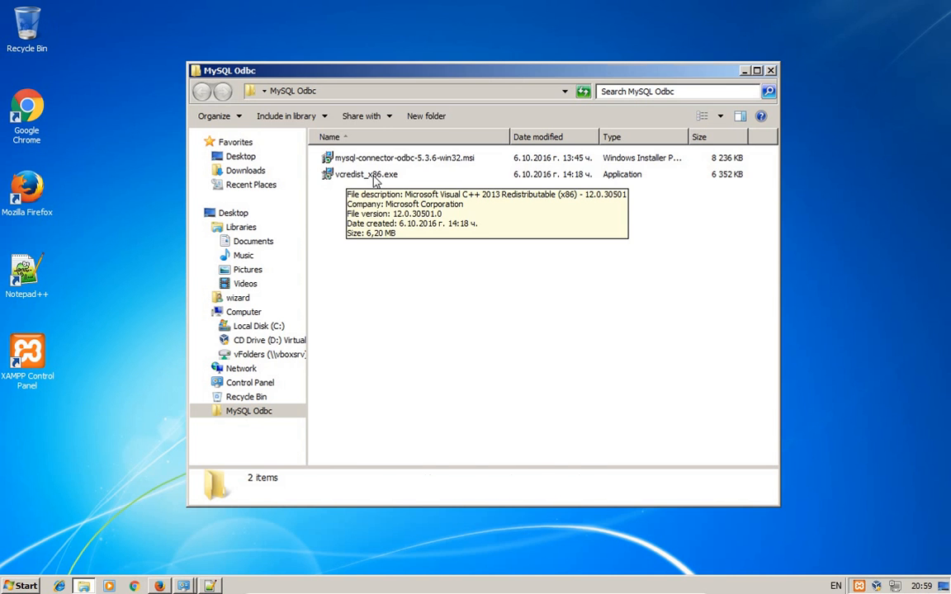
double_click(374, 176)
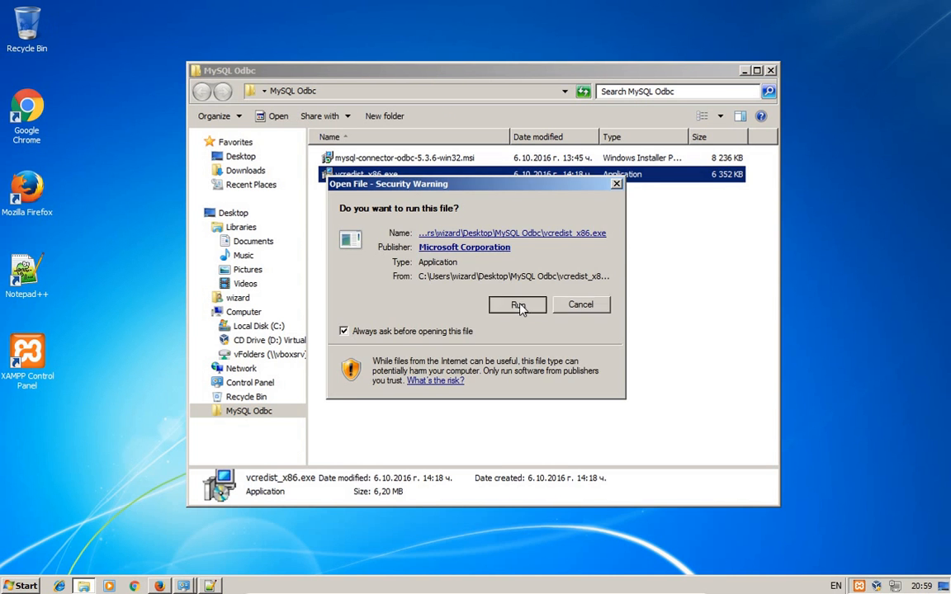
click(517, 306)
click(310, 356)
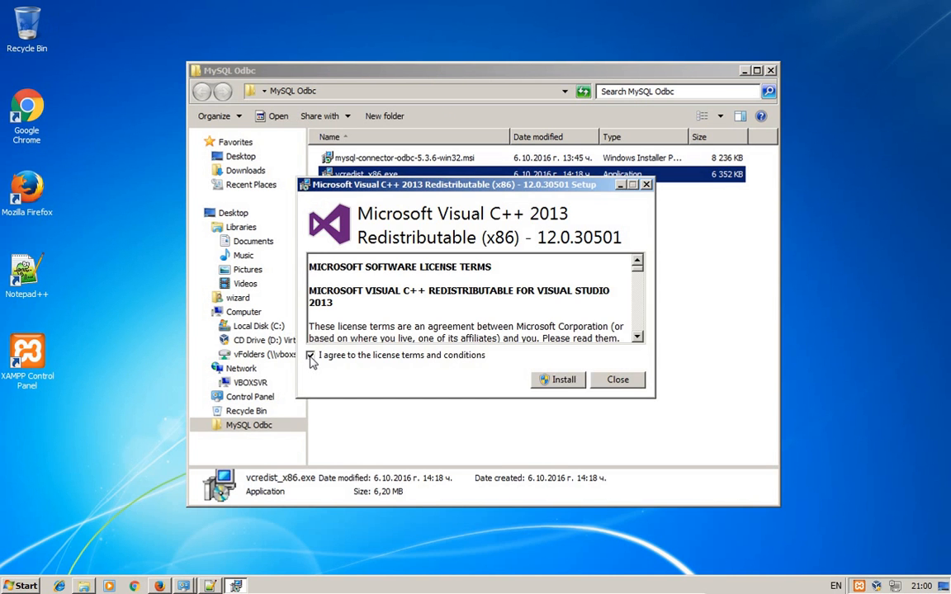
click(560, 381)
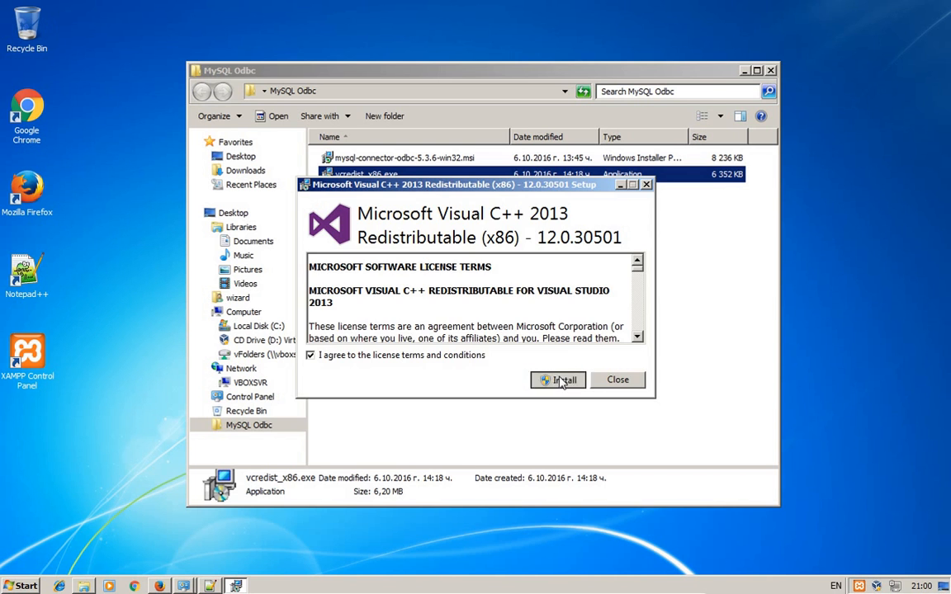
click(533, 309)
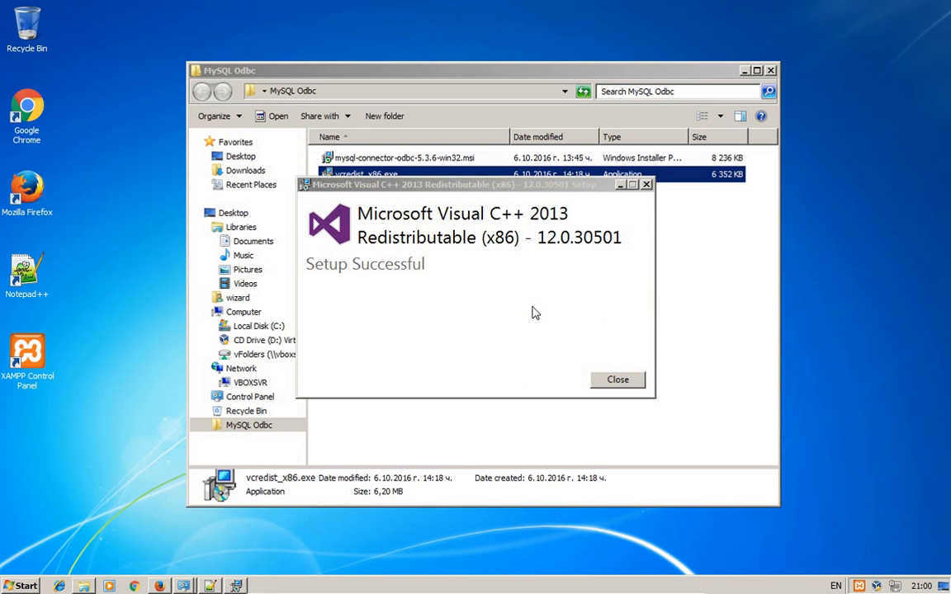
click(618, 381)
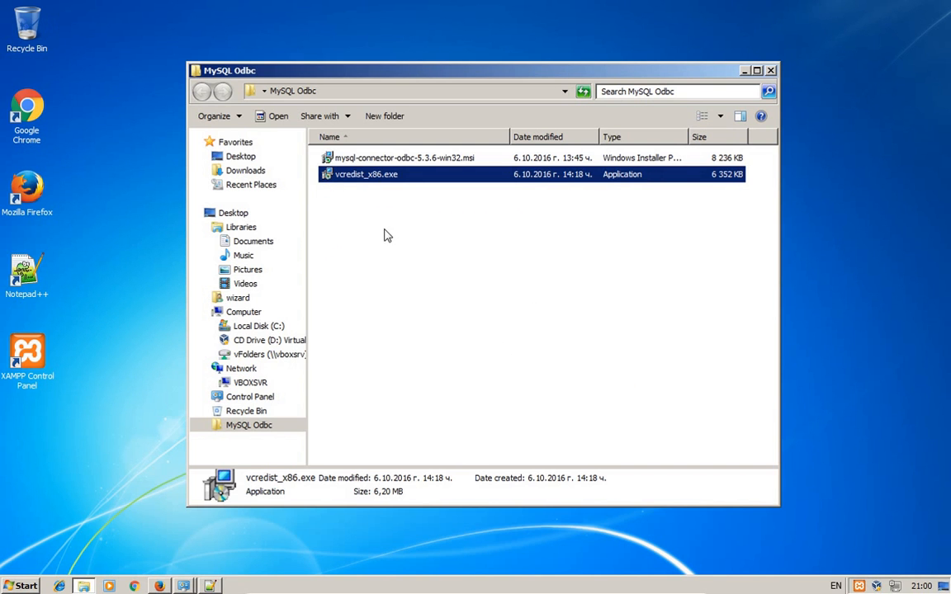
Install MySQL Connector/ODBC 5.3 from mysql-connector-odbc-5.3.6-win32.msi, accepting the license and using the Typical setup type.
click(362, 160)
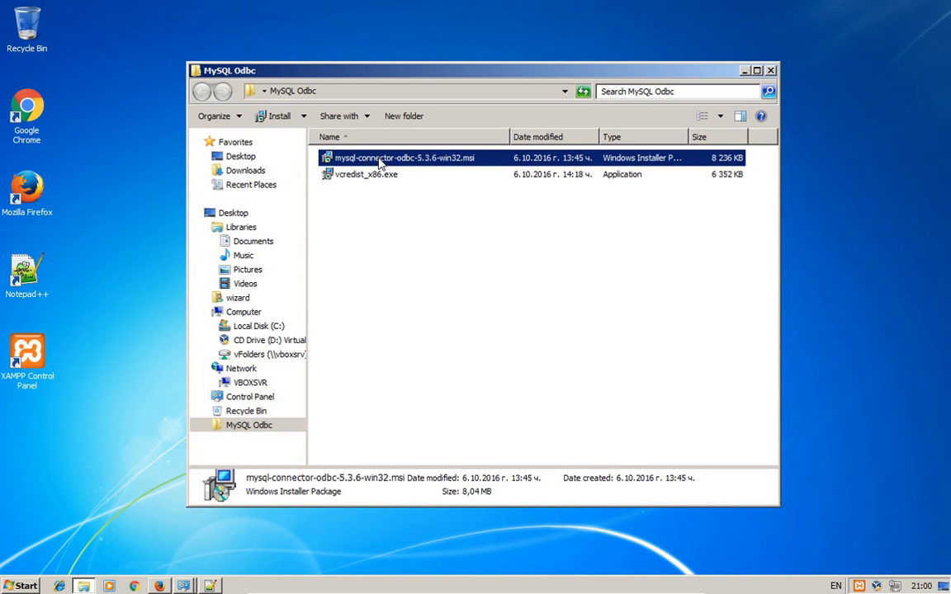
double_click(380, 162)
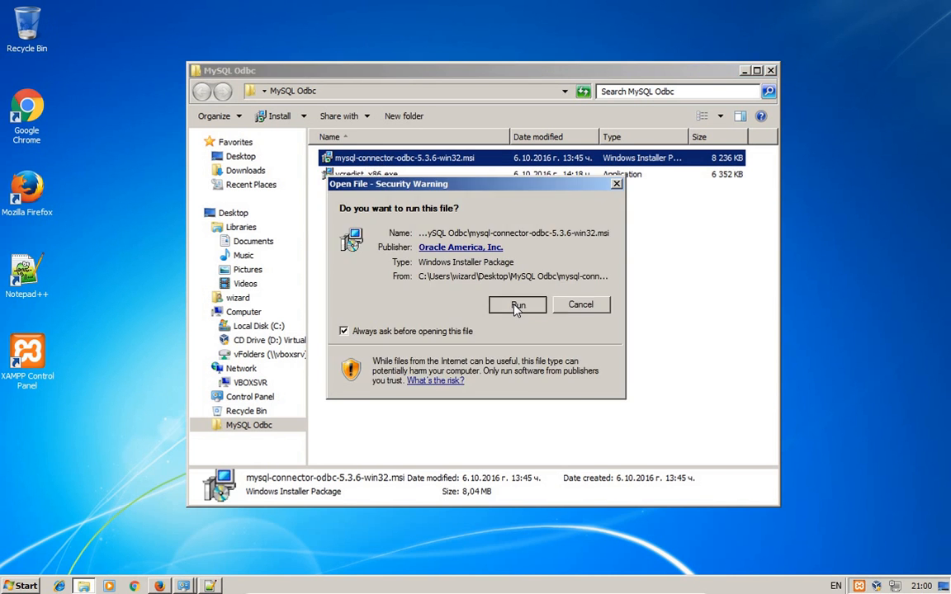
click(516, 306)
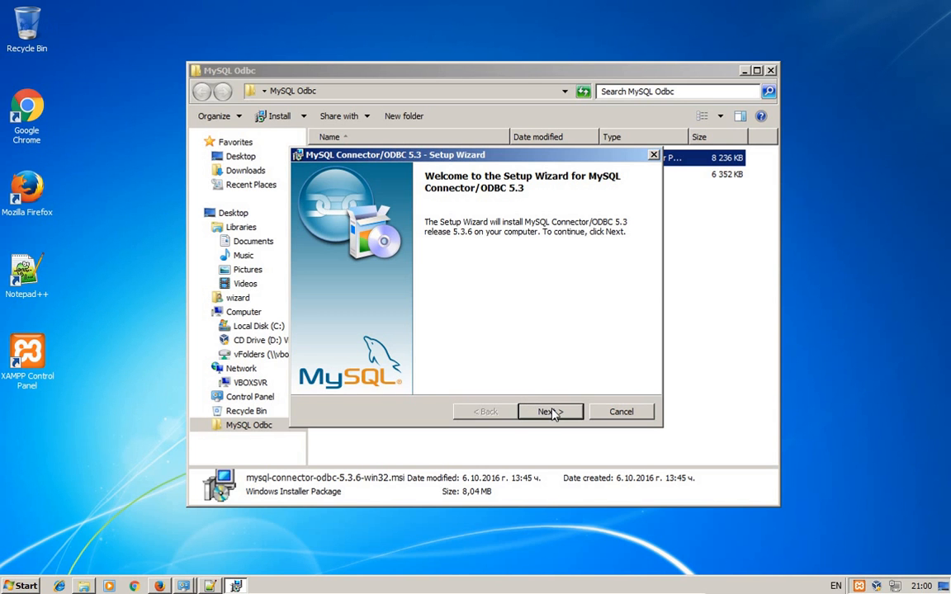
click(552, 413)
click(330, 358)
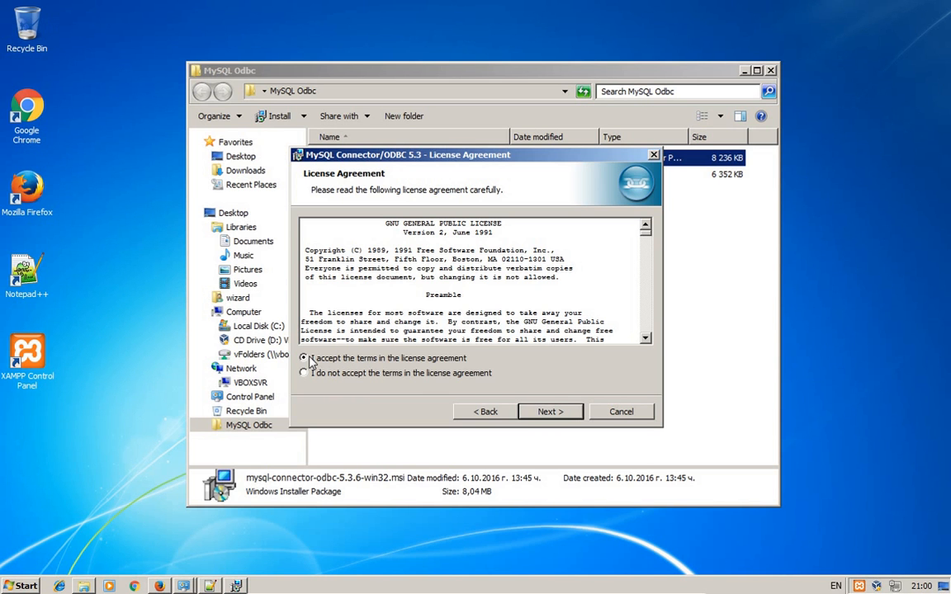
click(548, 412)
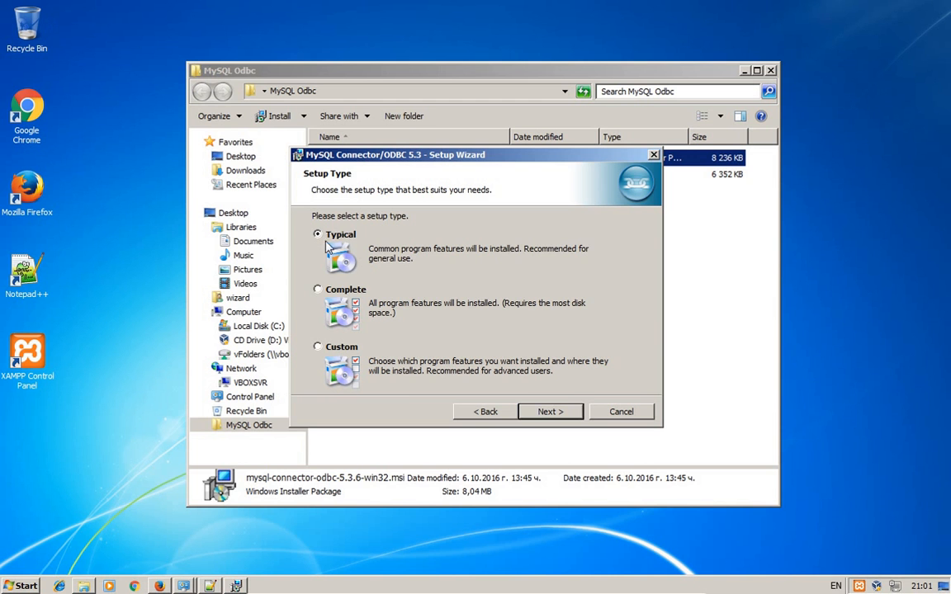
click(548, 412)
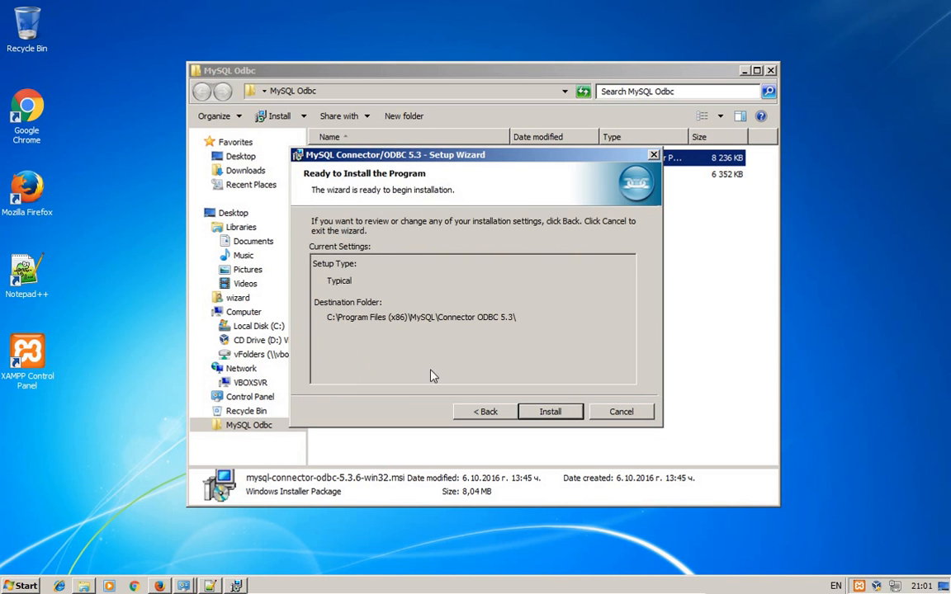
click(542, 413)
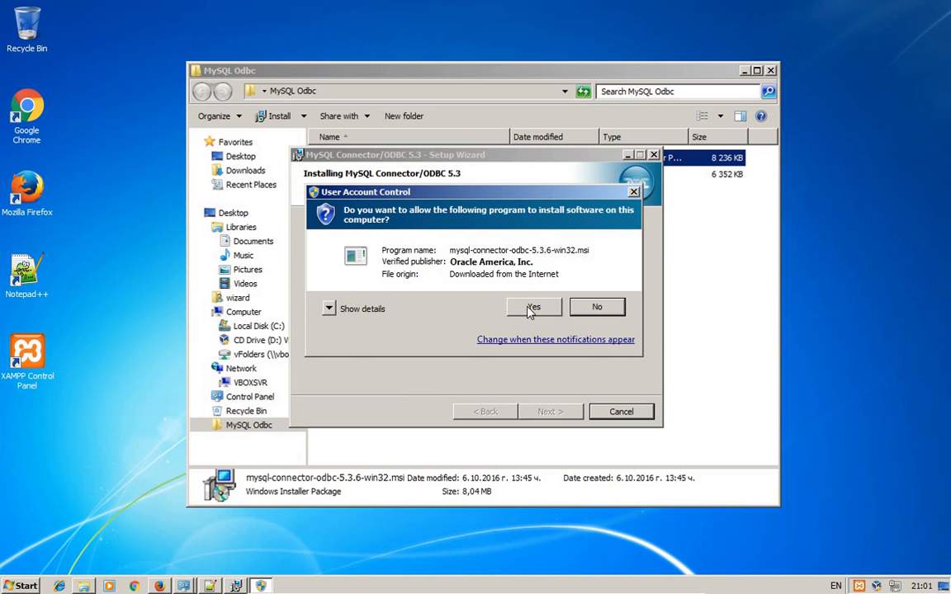
click(532, 308)
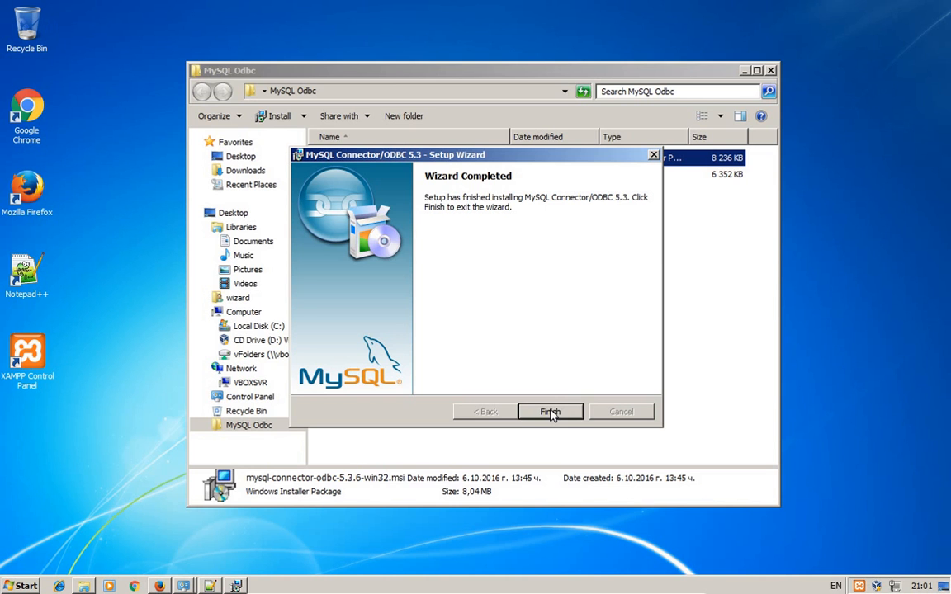
click(550, 412)
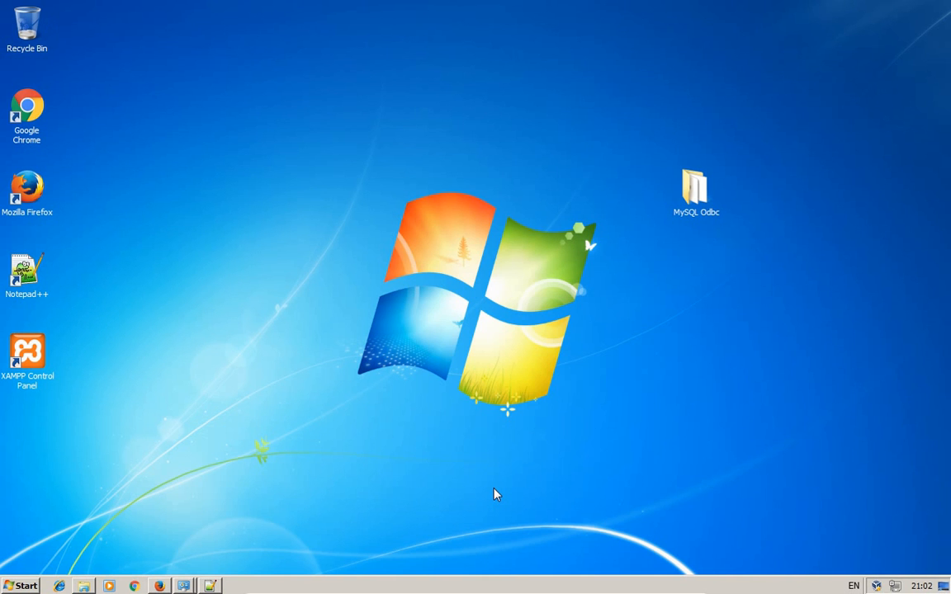
Open XAMPP Control Panel, start the MySQL module and close the panel window.
double_click(27, 351)
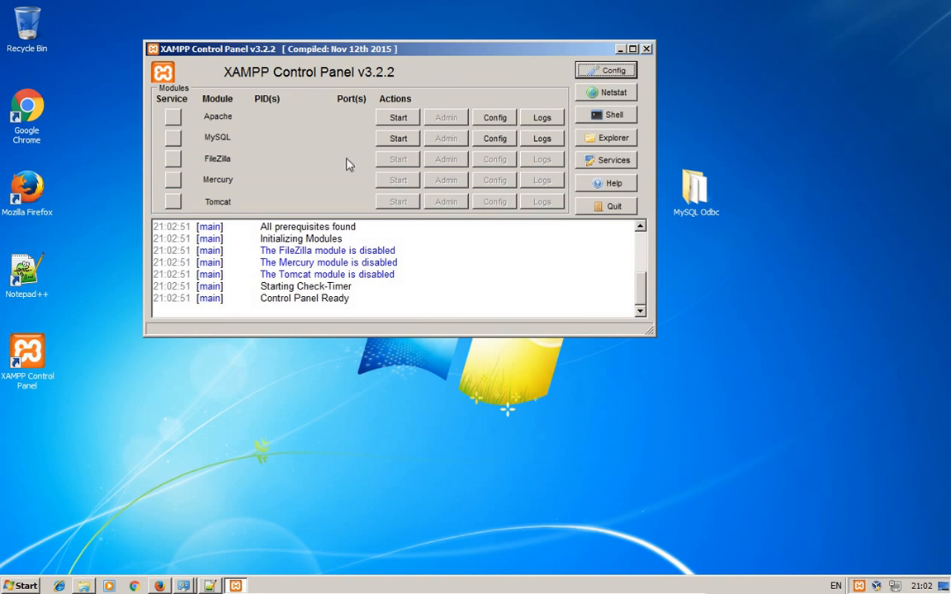
click(397, 139)
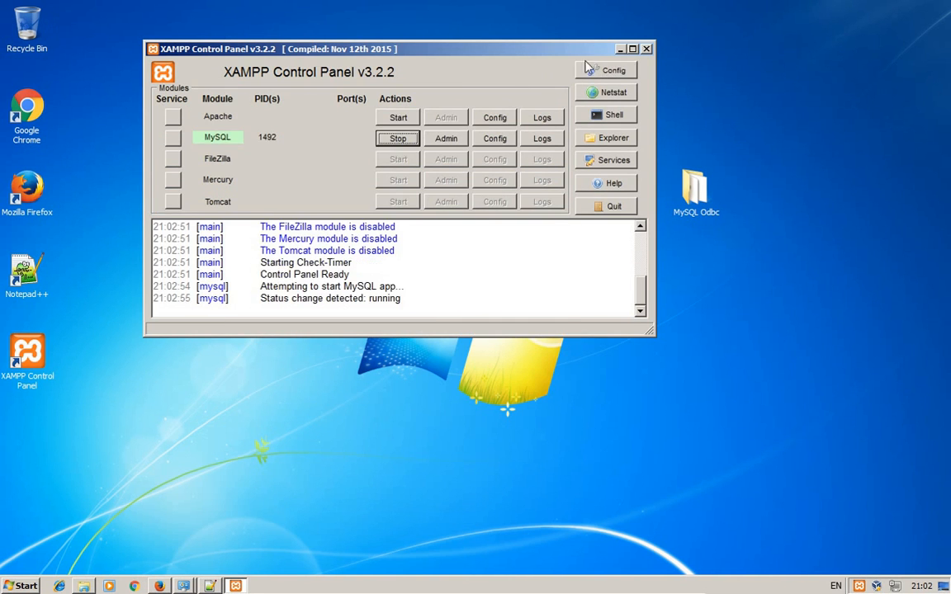
click(646, 50)
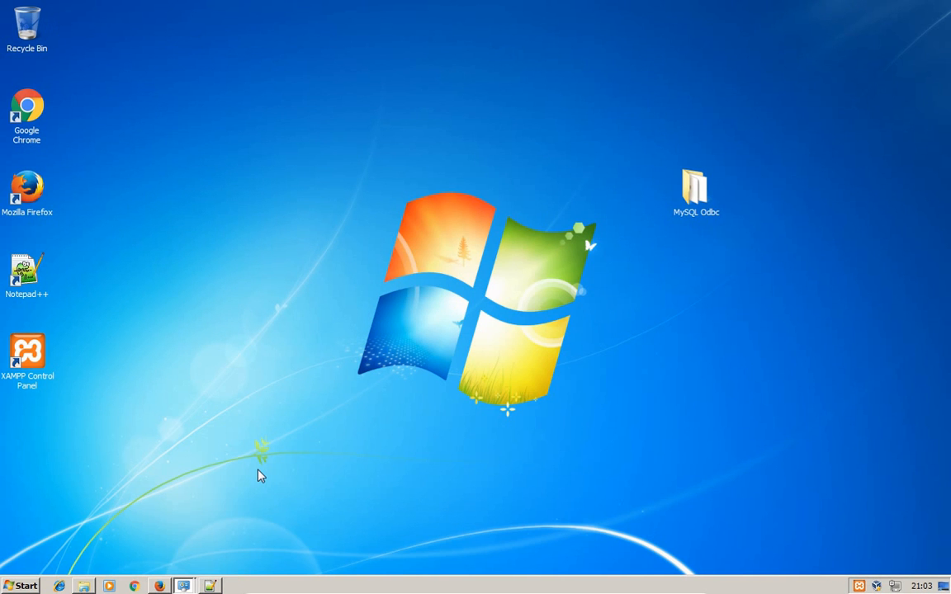
mouse_move(184, 583)
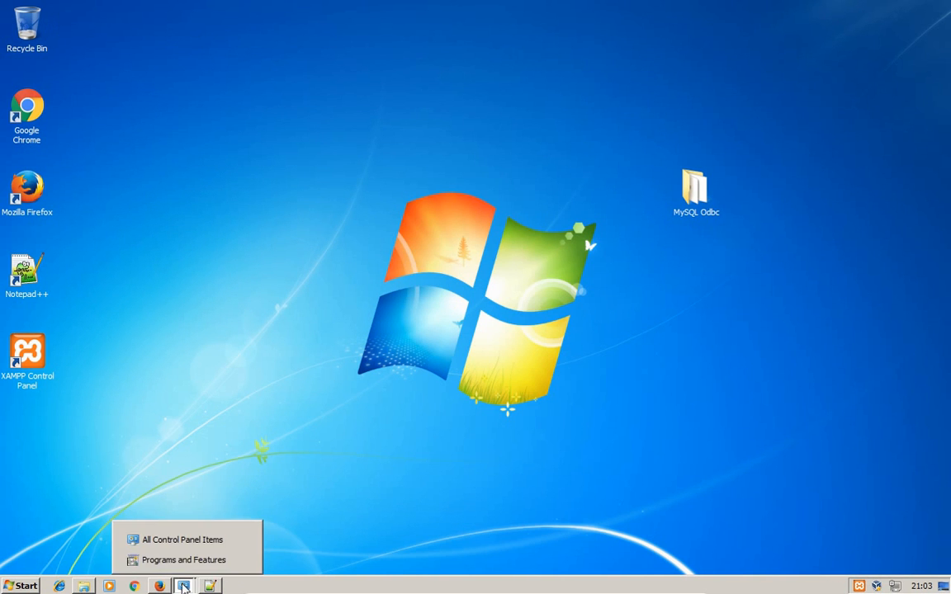
click(182, 540)
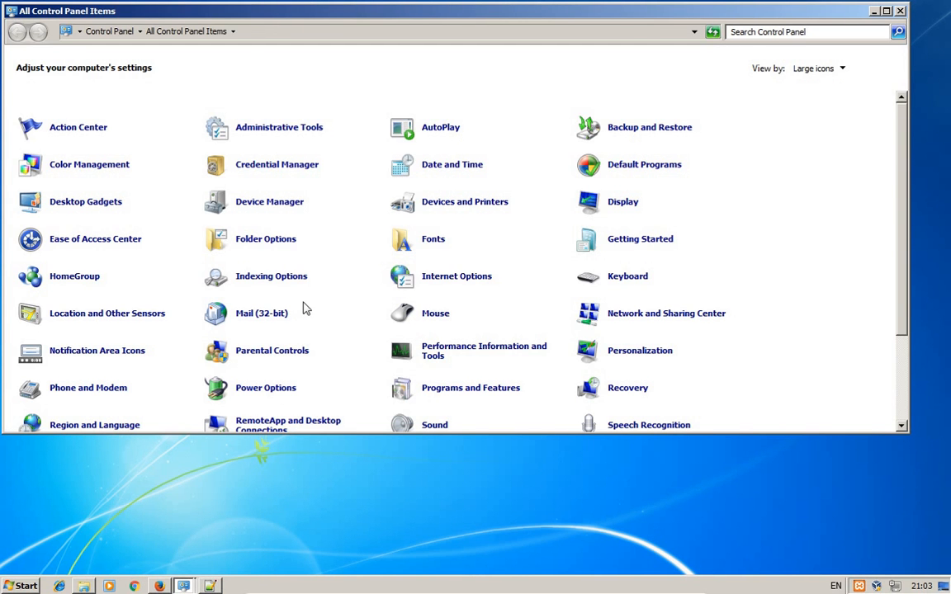
click(269, 128)
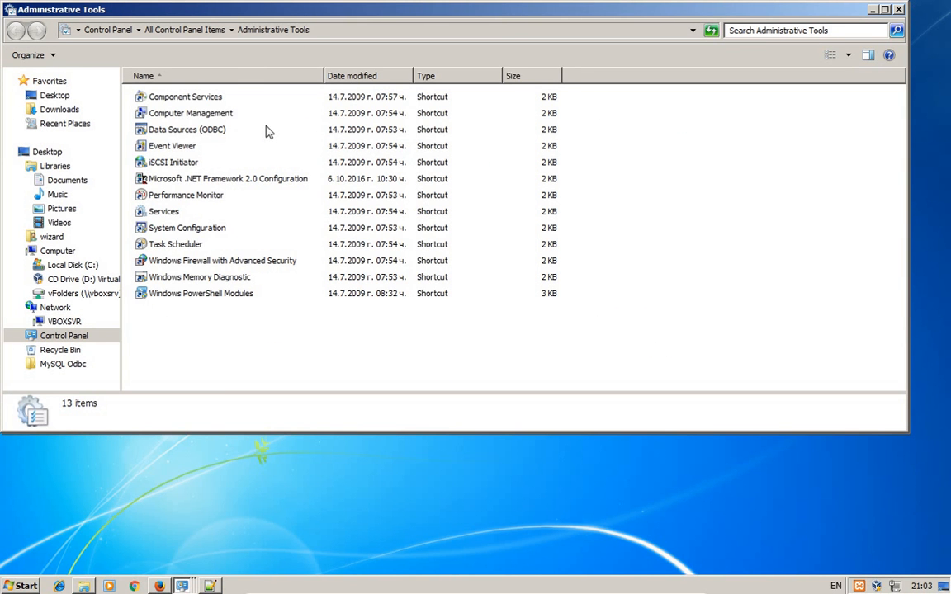
double_click(162, 132)
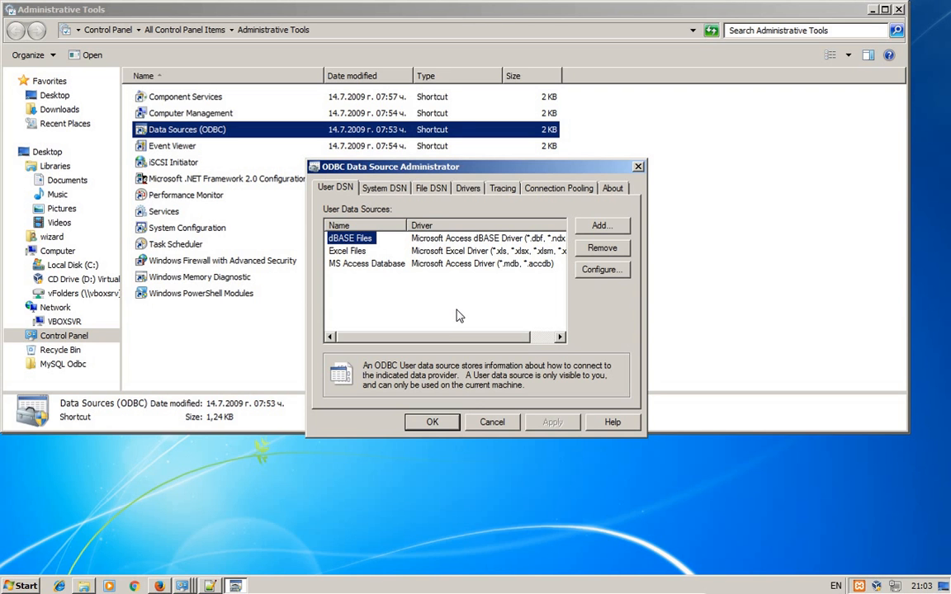
click(492, 422)
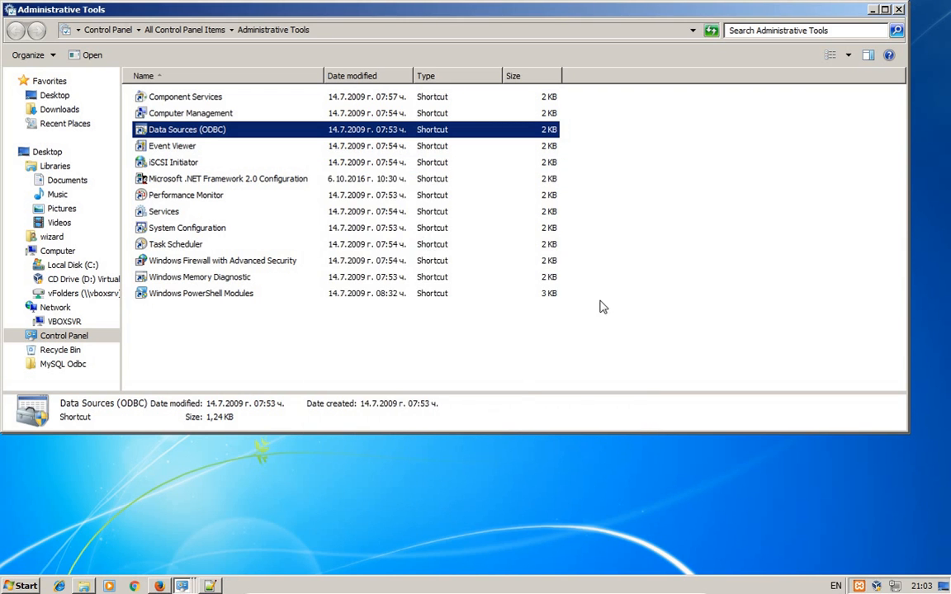
click(899, 11)
click(899, 11)
Copy the path C:\Windows\SysWOW64\odbcad32.exe from the info.md notes, run it, and minimize the notes window.
click(210, 586)
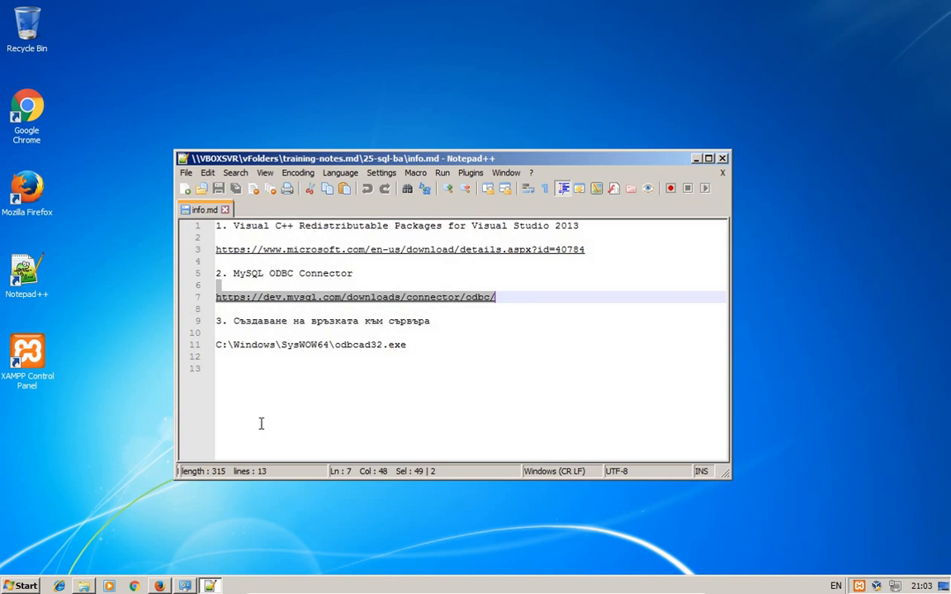
drag(216, 345, 418, 346)
key(ctrl+c)
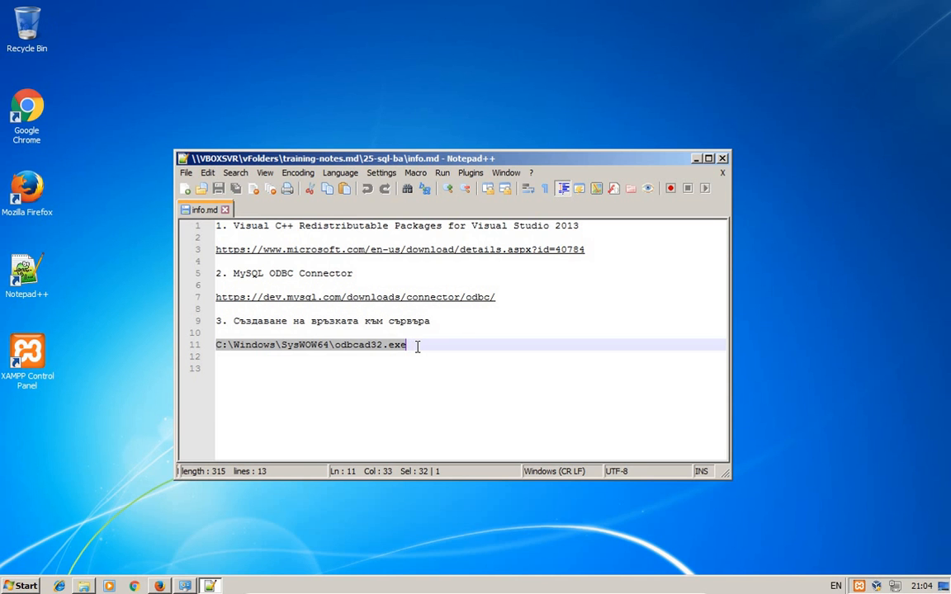
right_click(297, 316)
click(334, 102)
click(27, 585)
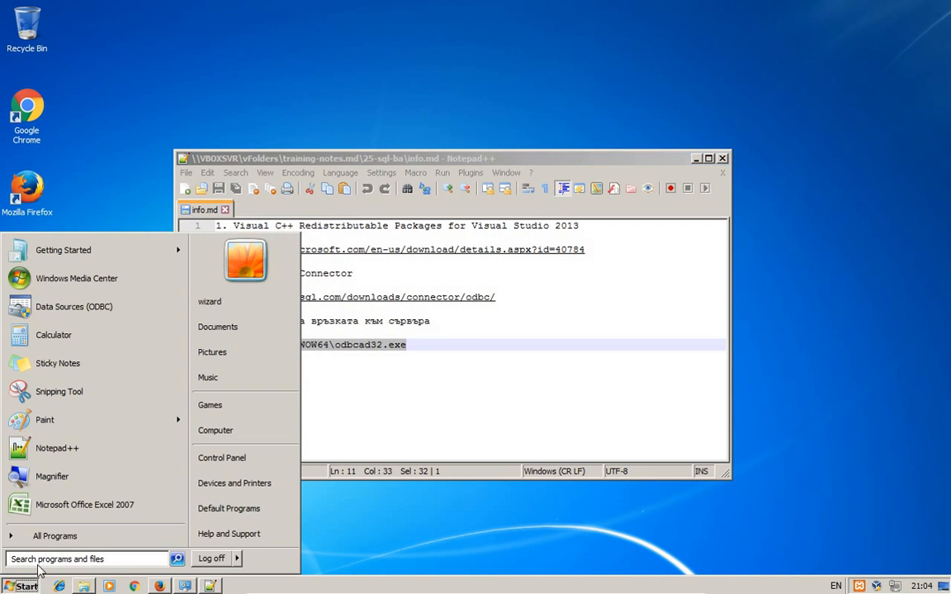
click(42, 559)
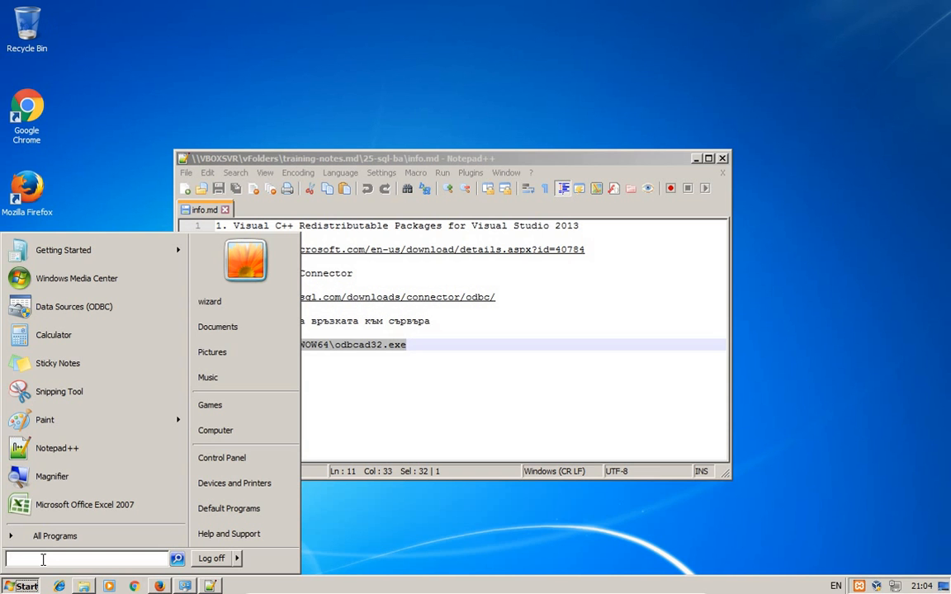
key(ctrl+v)
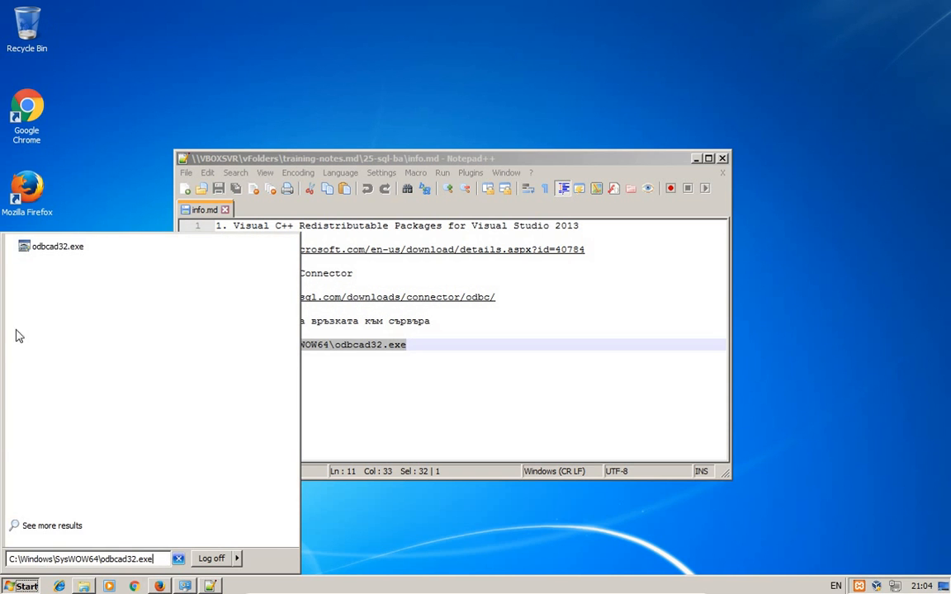
click(62, 246)
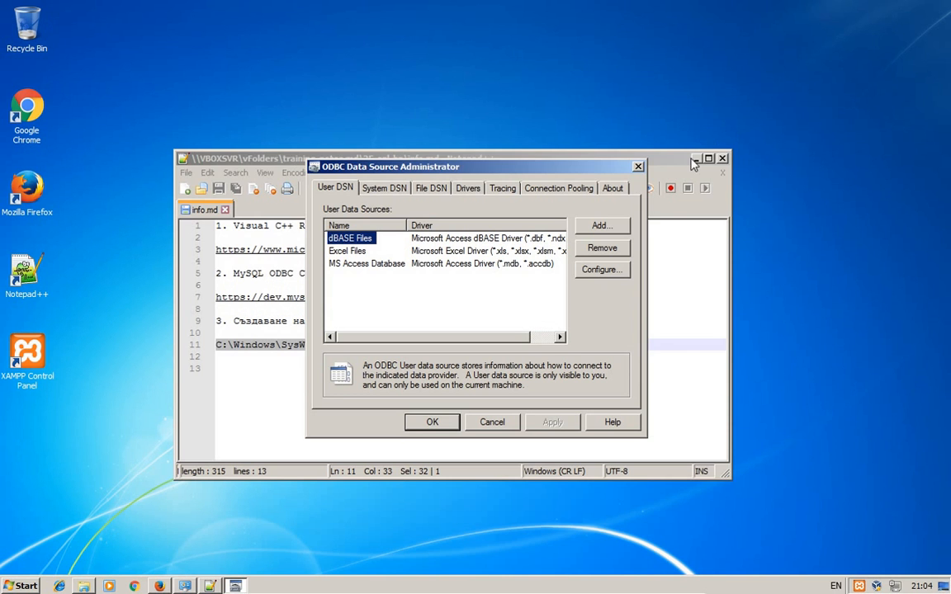
click(696, 157)
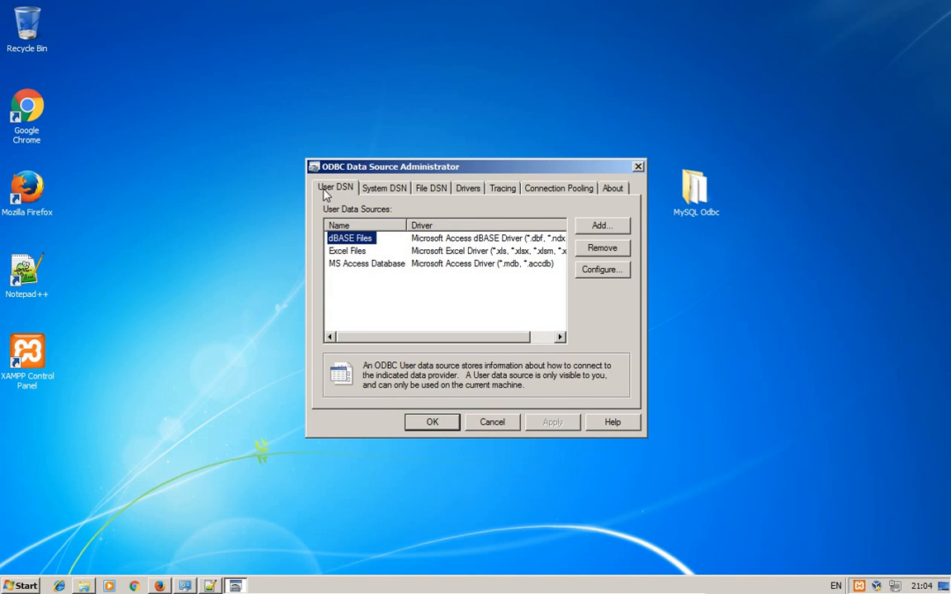
Examine the System DSN data sources, the User DSN data sources and the list of installed ODBC drivers.
click(399, 190)
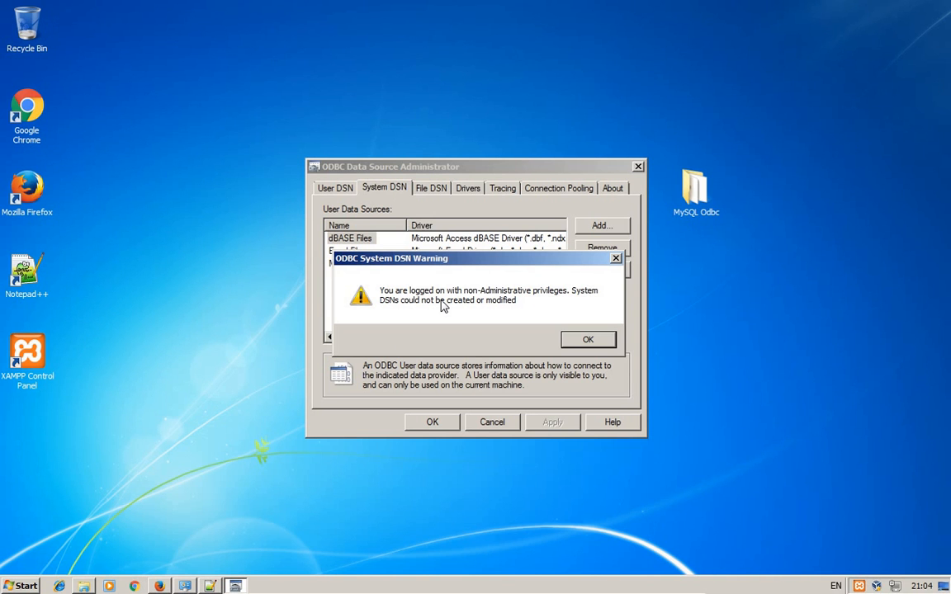
click(587, 339)
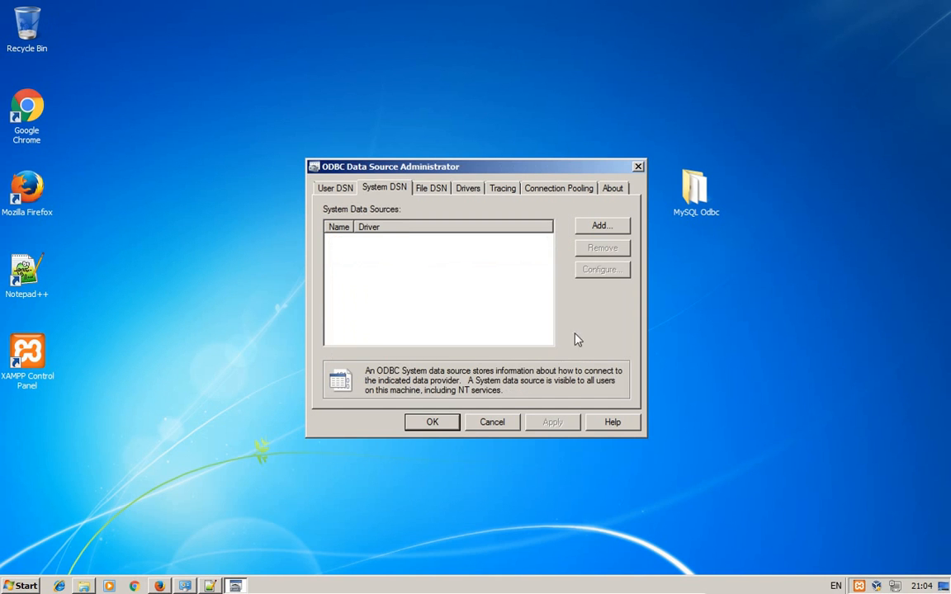
click(335, 188)
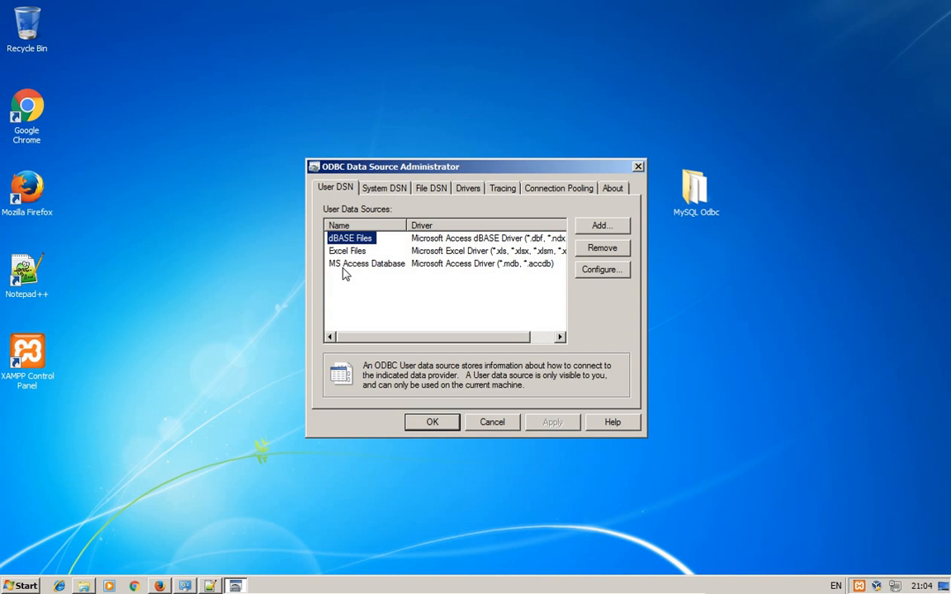
click(470, 189)
scroll(483, 274, down, 7)
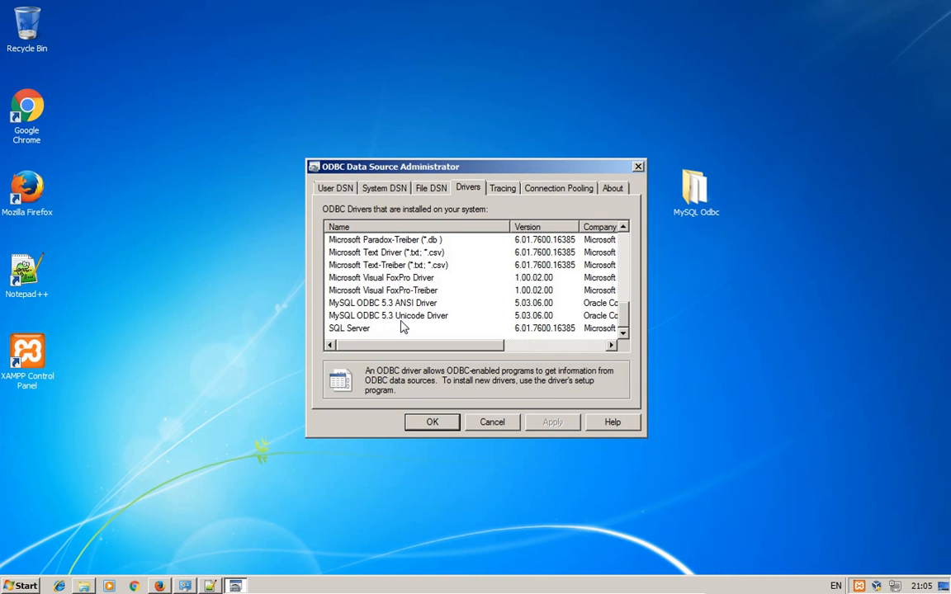
Add a new user data source that uses the MySQL ODBC 5.3 Unicode Driver.
click(338, 189)
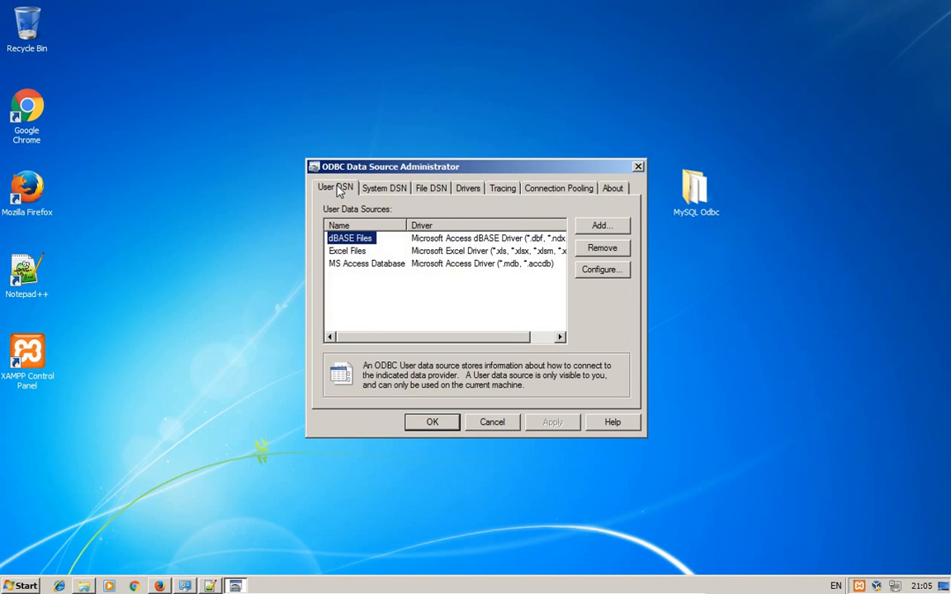
click(599, 225)
drag(631, 246, 577, 301)
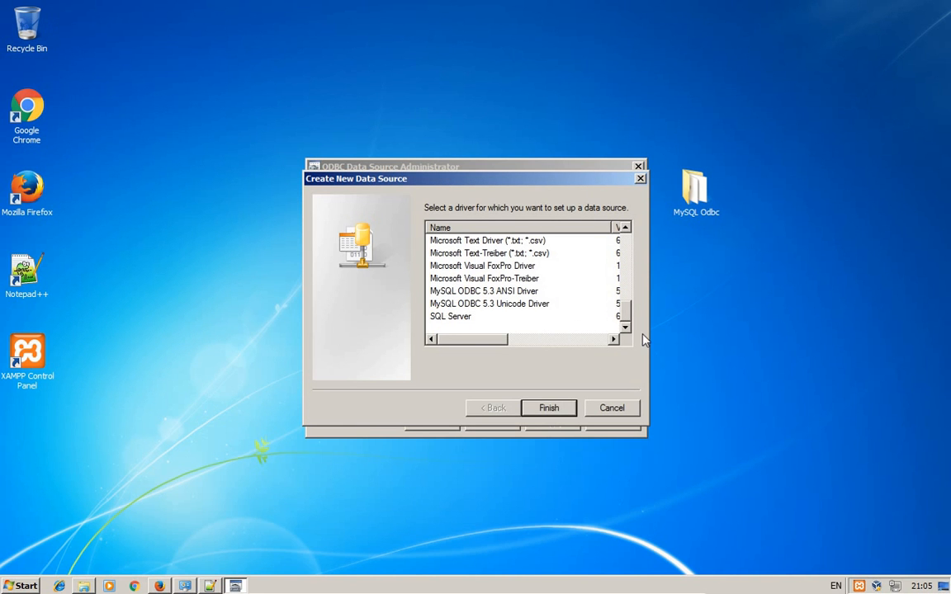
click(479, 304)
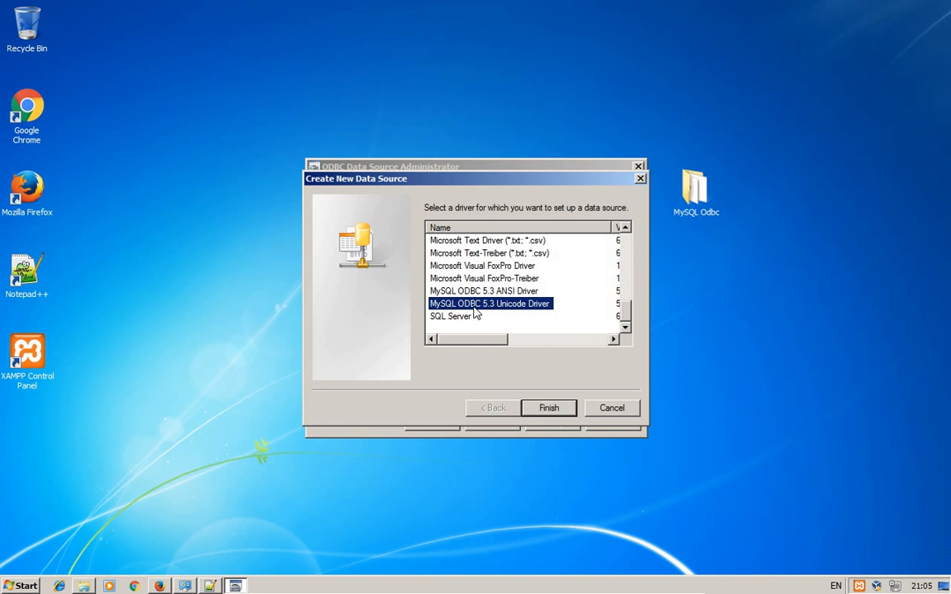
click(548, 408)
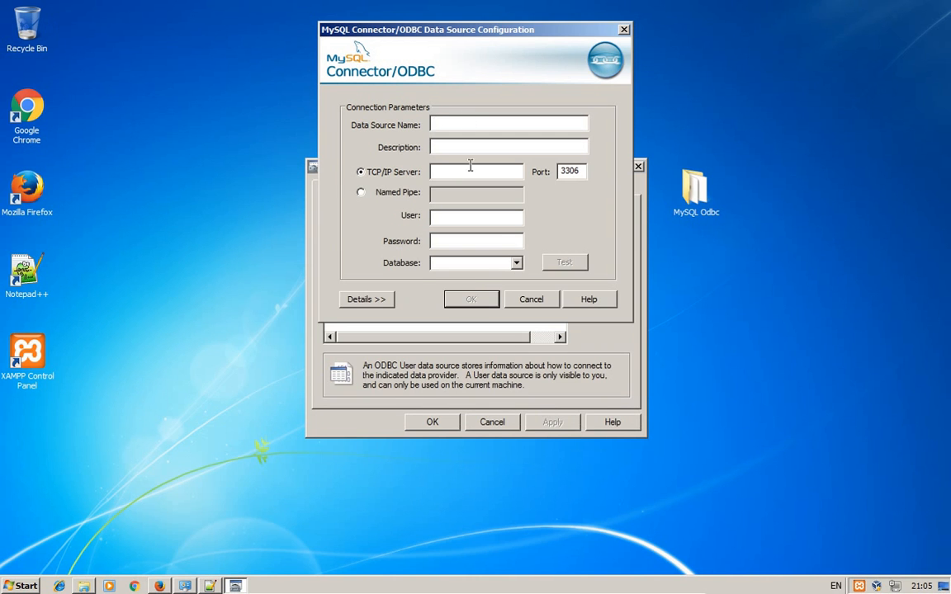
Configure the connection with data source name northwind, TCP/IP server 127.0.0.1, user root and database northwind.
drag(468, 31, 403, 120)
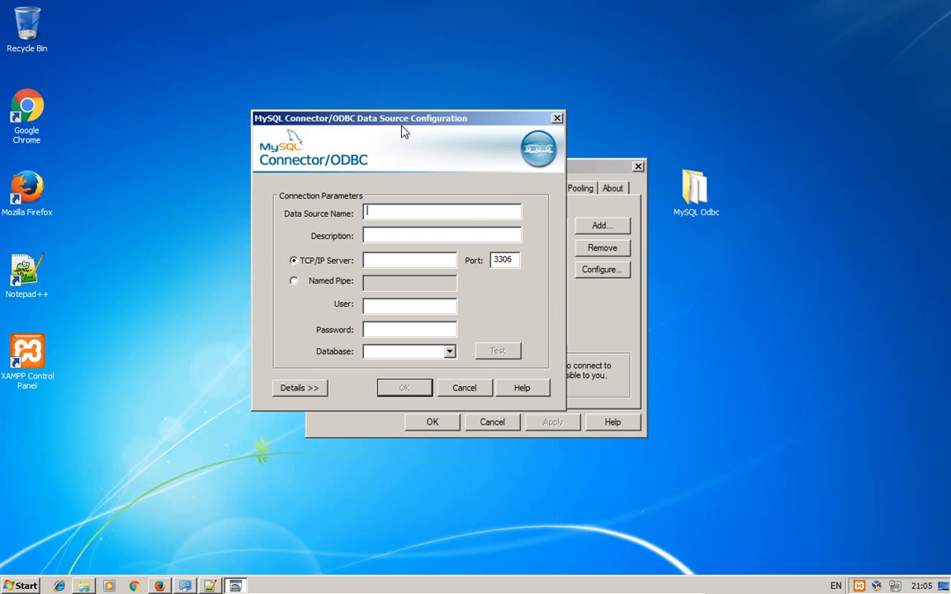
text(northwind)
click(391, 233)
click(401, 265)
text(127.0.0.1)
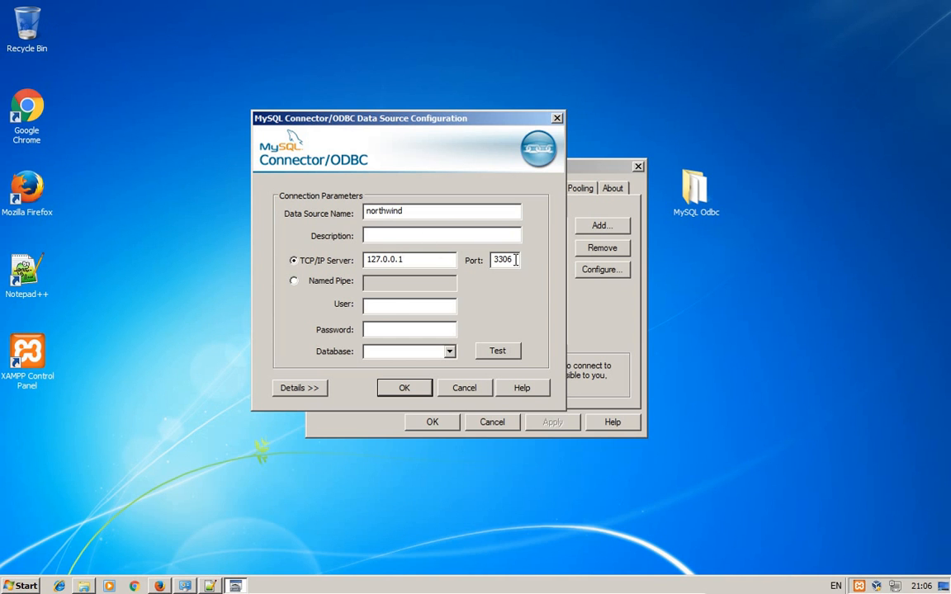
click(393, 308)
text(root)
click(449, 353)
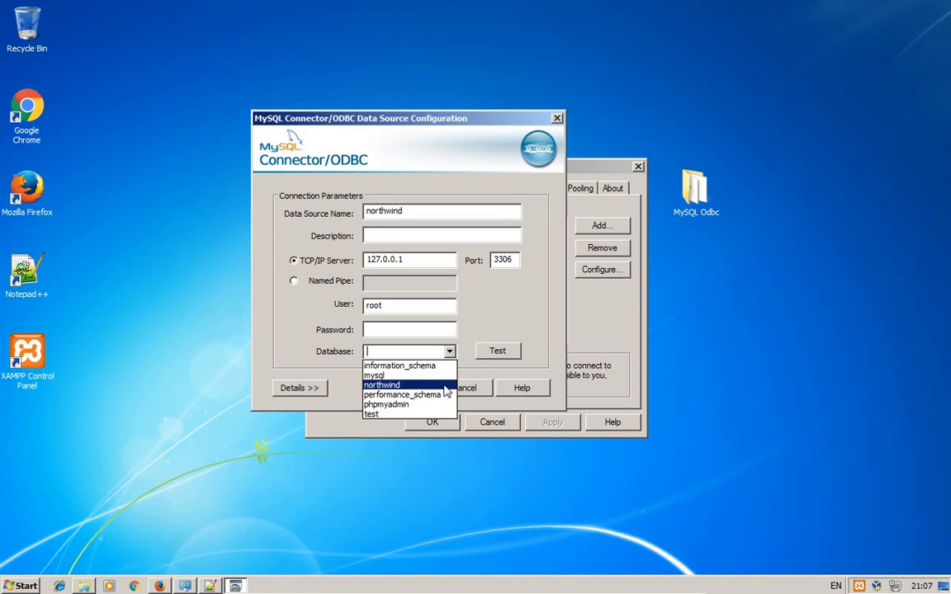
click(444, 386)
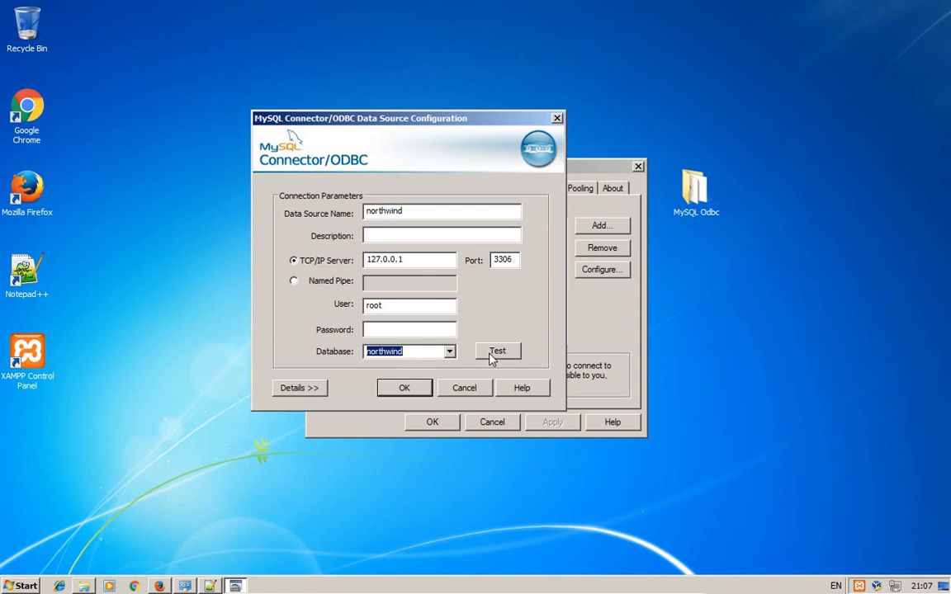
Test the northwind connection, save the data source and close the ODBC Data Source Administrator.
click(495, 352)
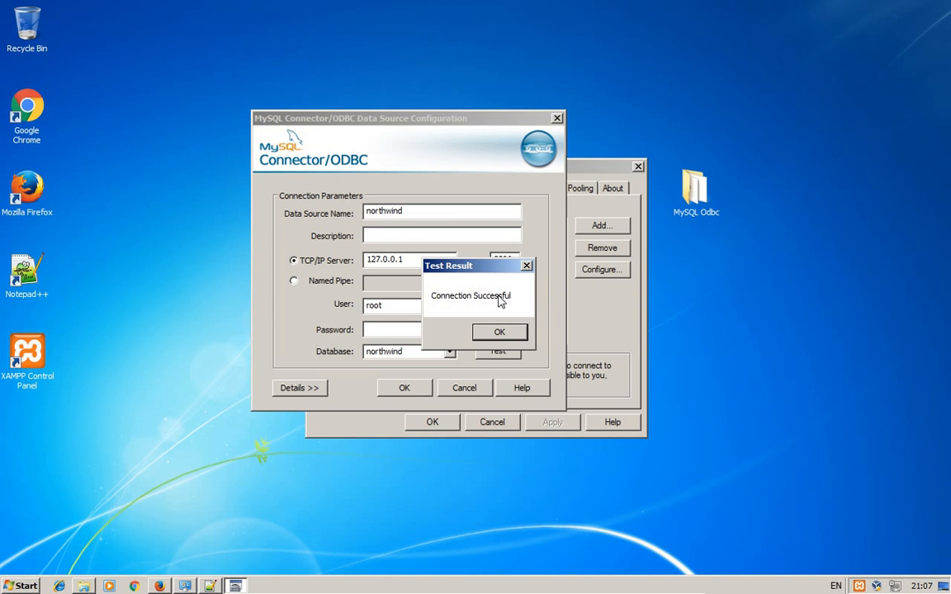
click(500, 332)
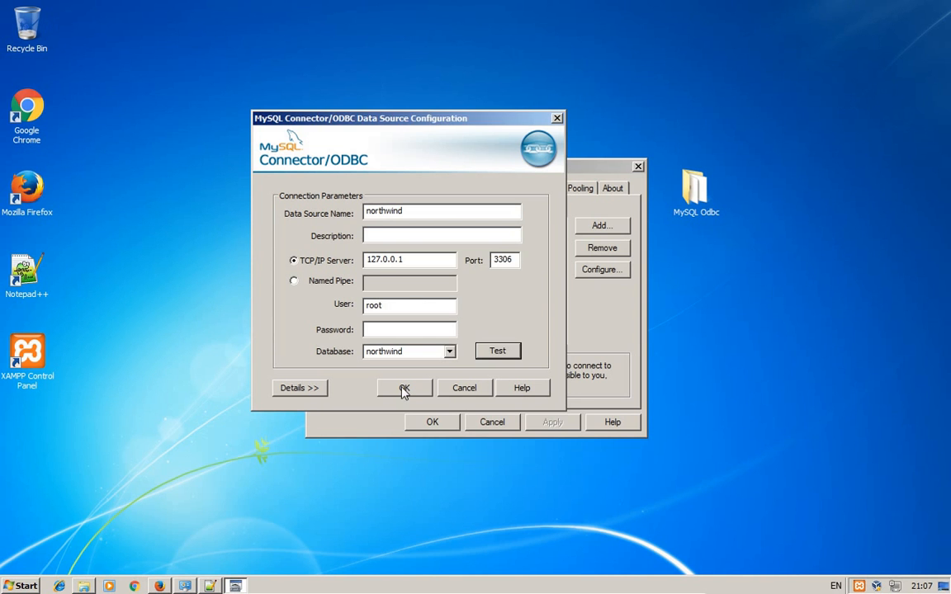
click(403, 390)
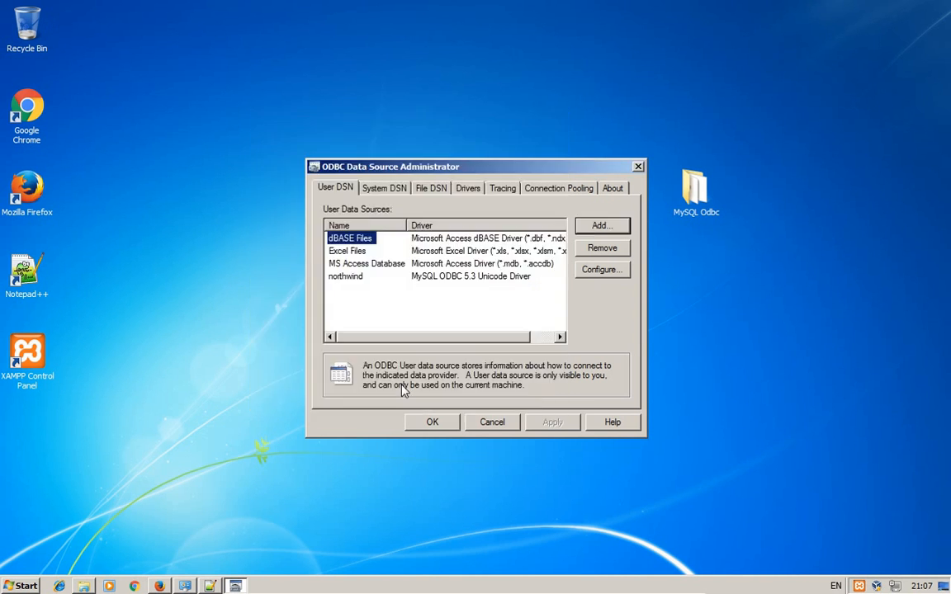
click(432, 423)
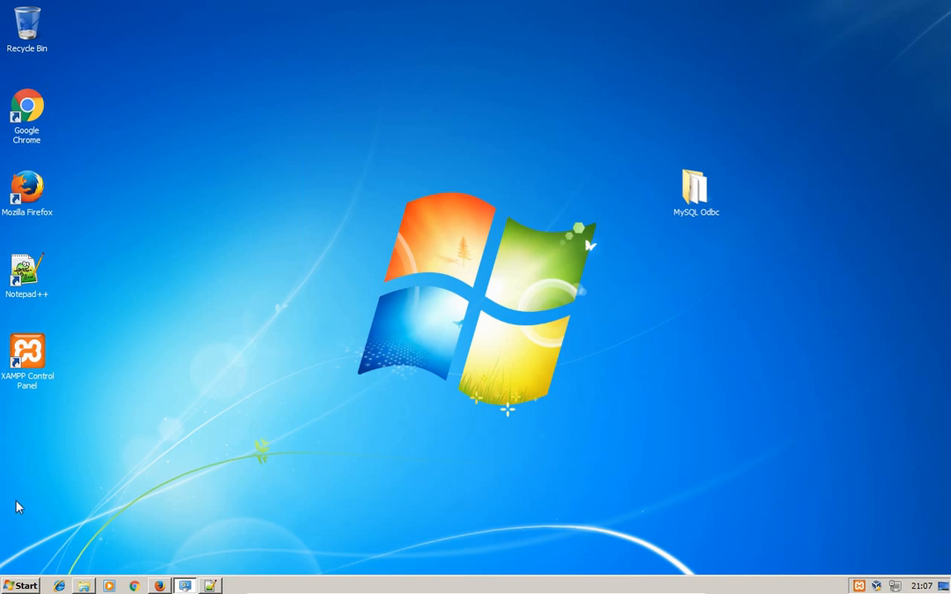
Open Microsoft Office Excel 2007 with a blank workbook.
click(21, 586)
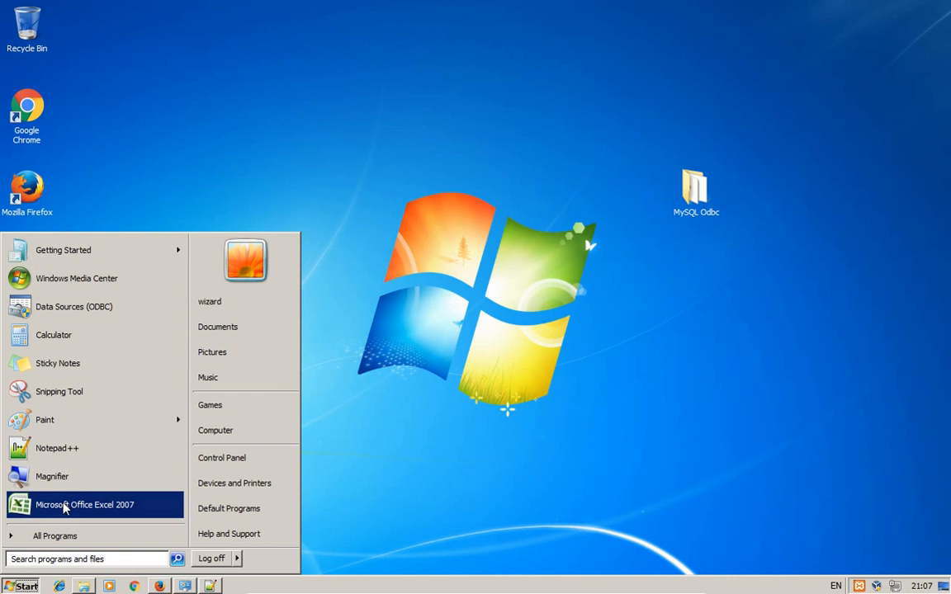
click(65, 507)
click(747, 81)
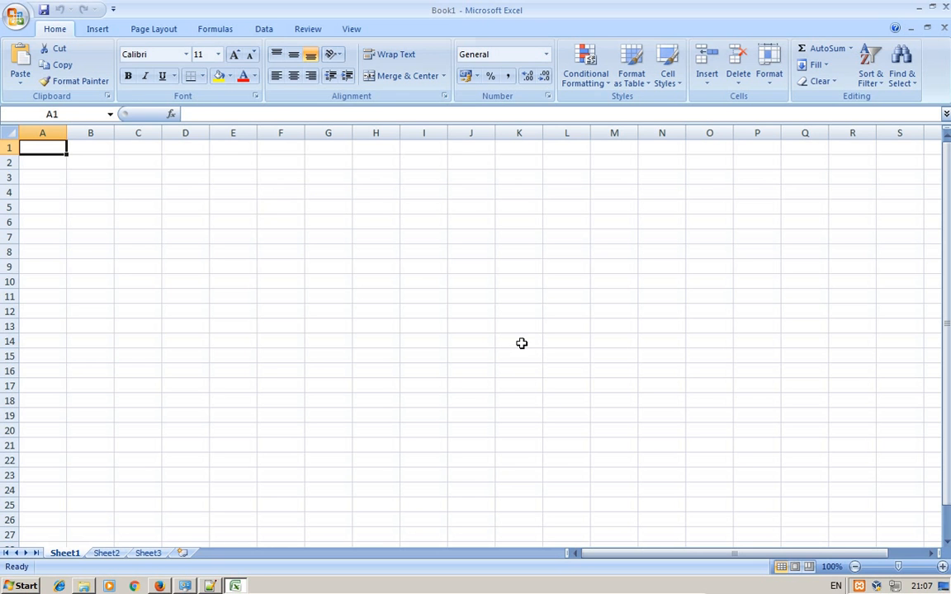
Start an external data import from Microsoft Query using the northwind data source.
click(264, 30)
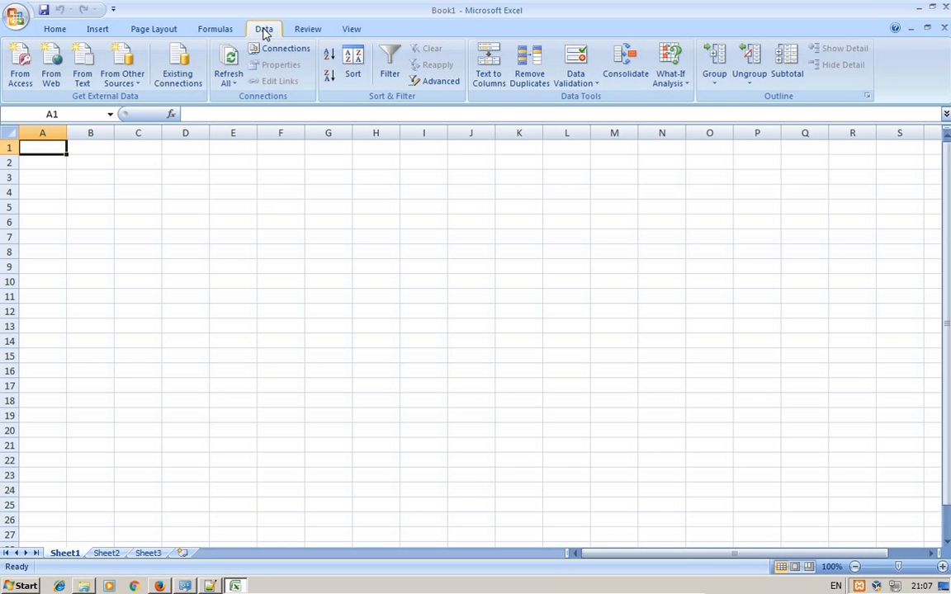
click(141, 88)
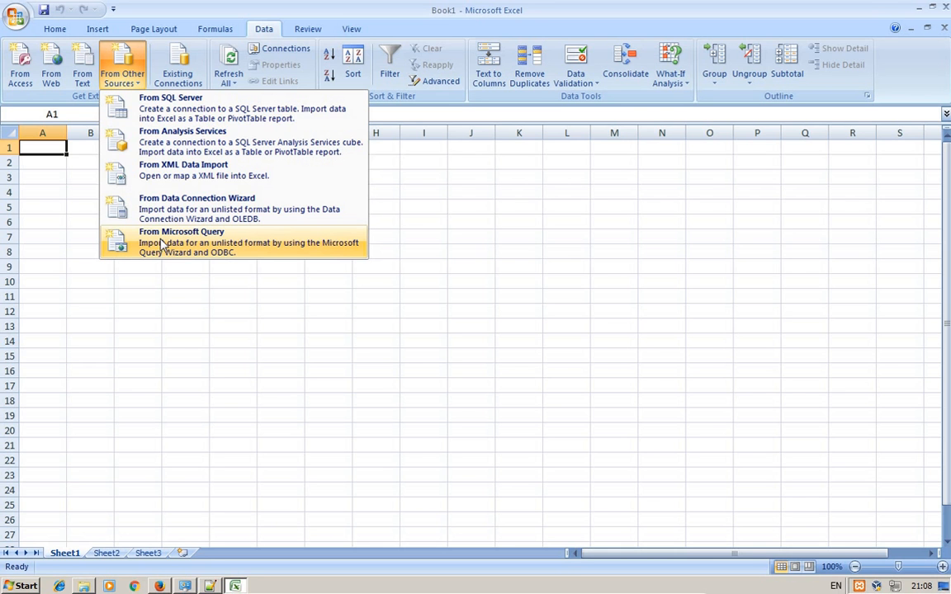
click(163, 242)
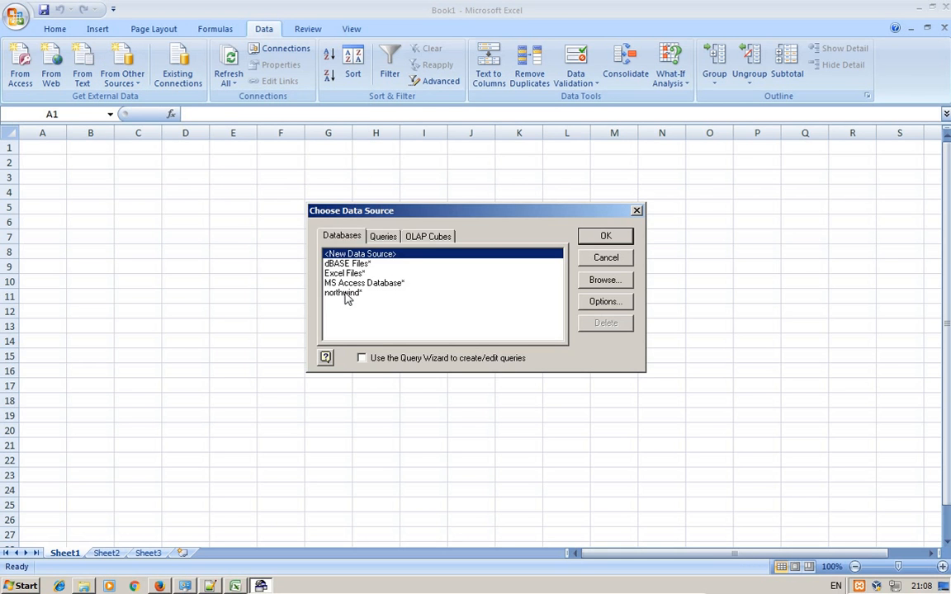
click(345, 293)
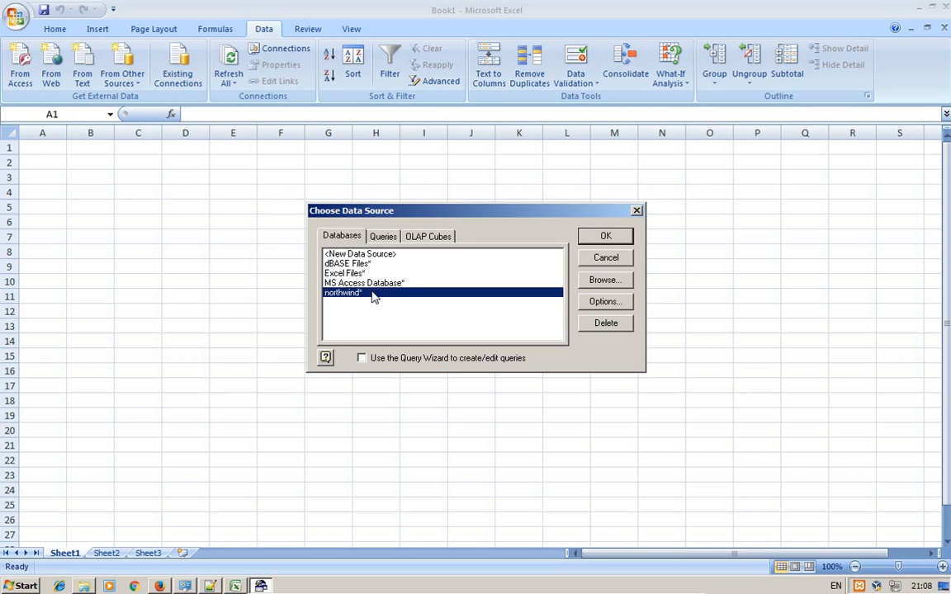
click(604, 236)
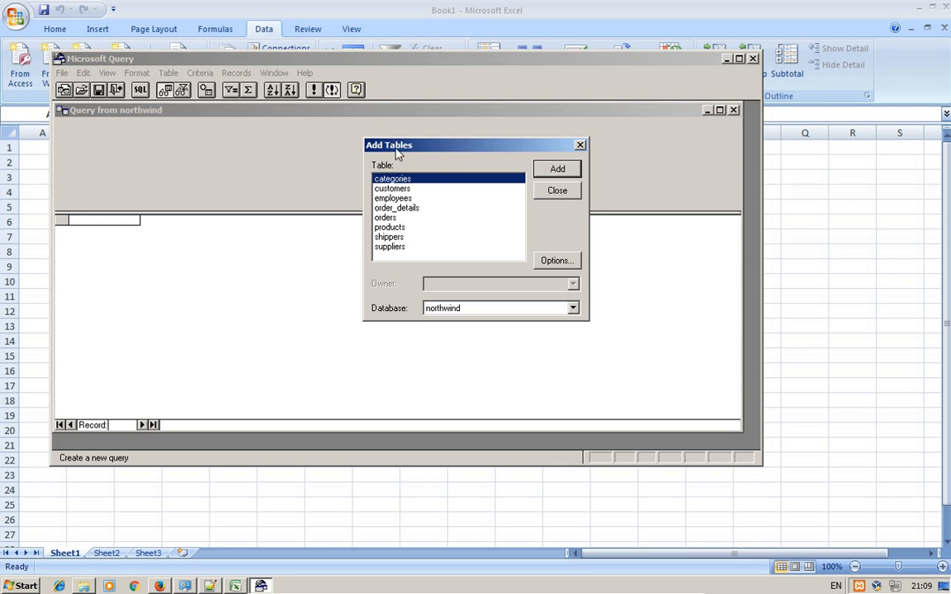
Dismiss the table list, close the empty northwind query and open the Execute SQL dialog.
click(567, 194)
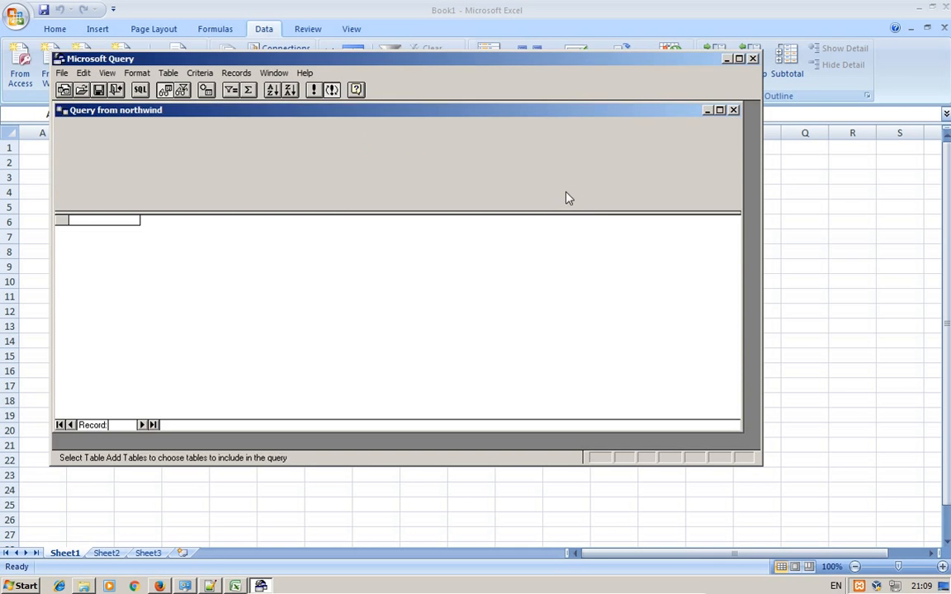
click(732, 110)
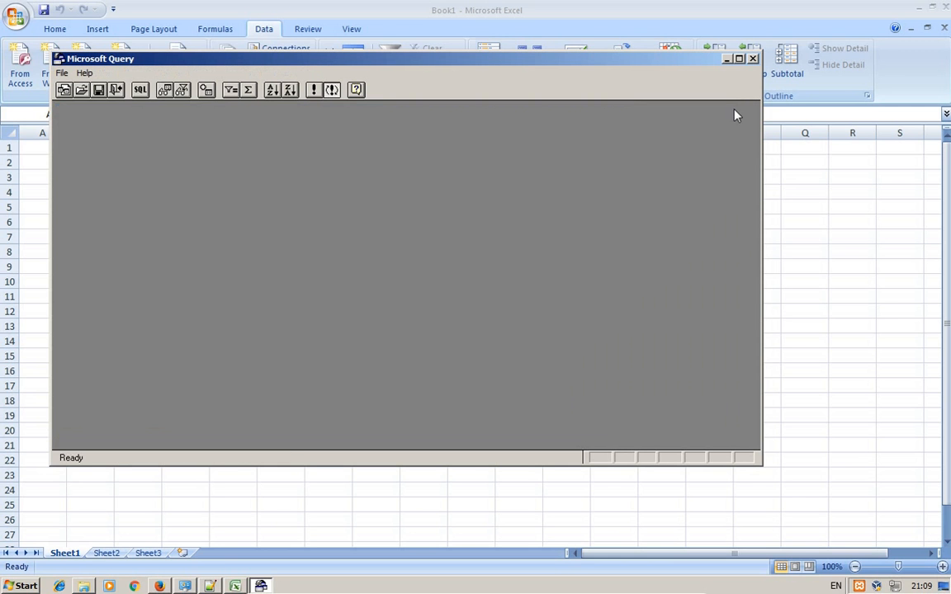
click(61, 72)
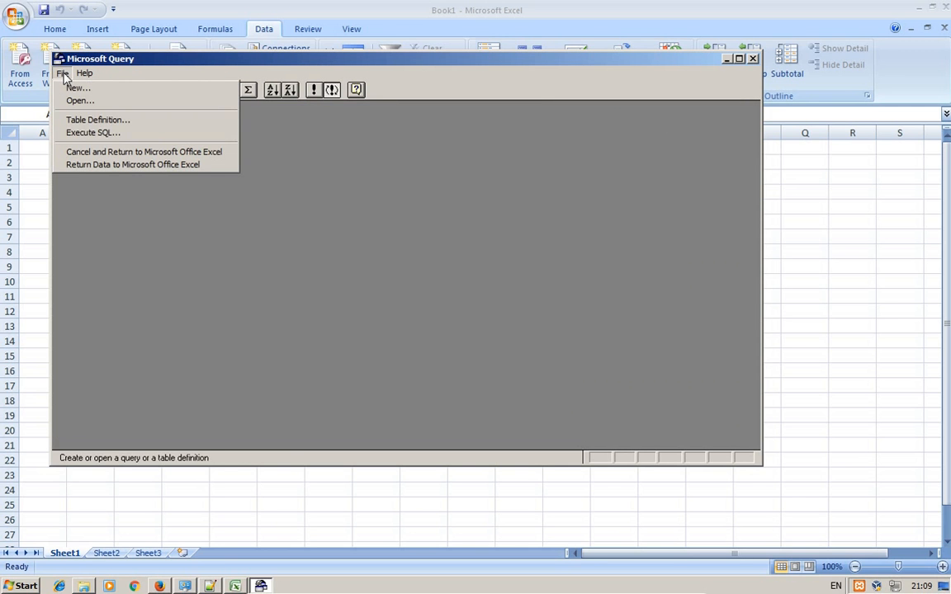
click(77, 132)
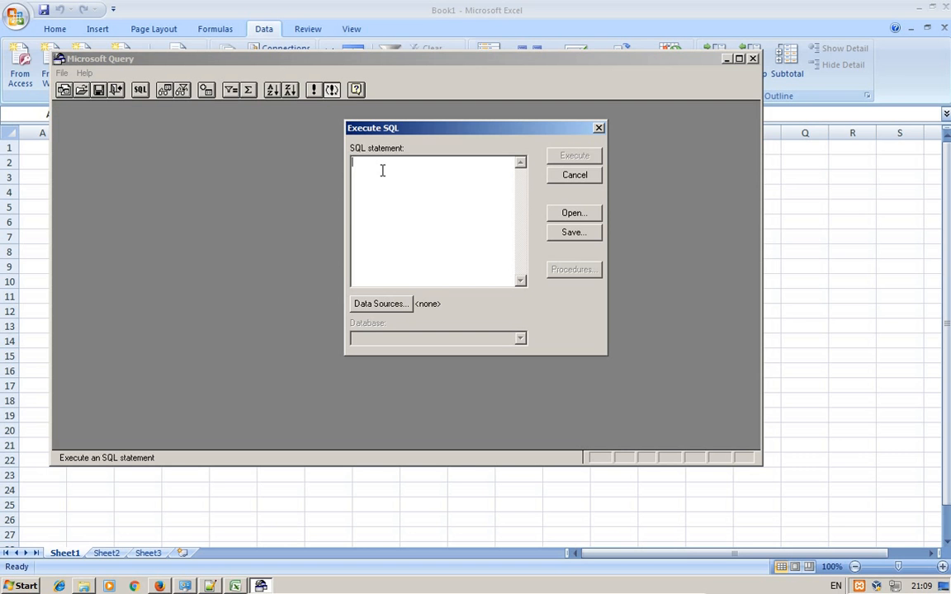
Enter the SQL statement SELECT * FROM customers and try to execute it.
text(SELECT * FROM)
text(customers)
click(576, 160)
click(444, 245)
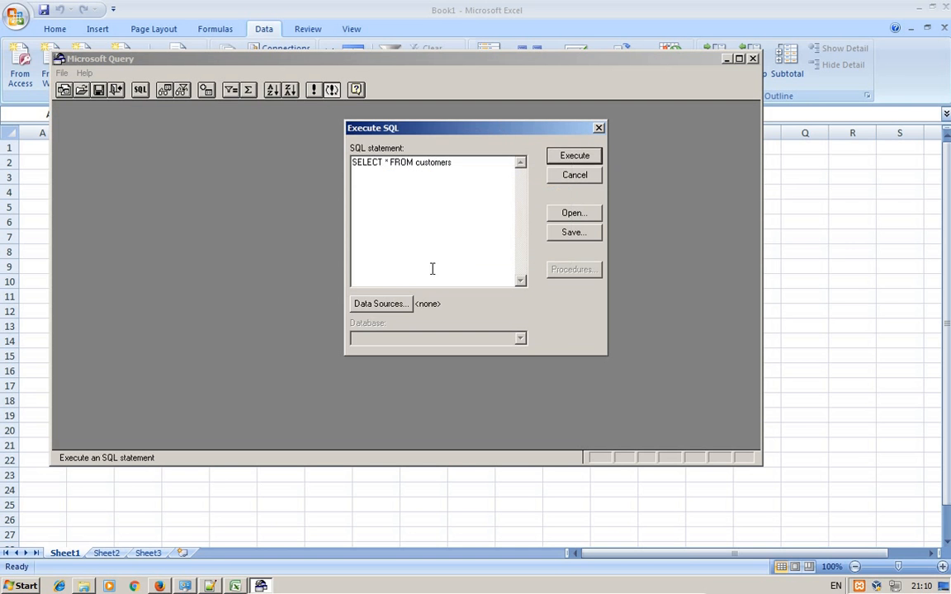
Choose northwind as the data source for the SQL statement and execute the query.
click(405, 304)
click(346, 292)
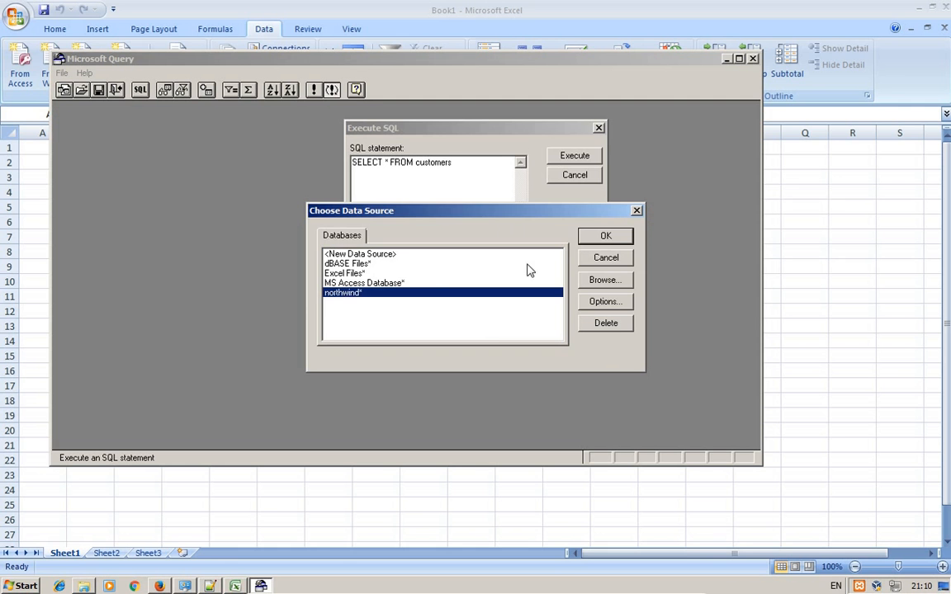
click(601, 241)
click(560, 160)
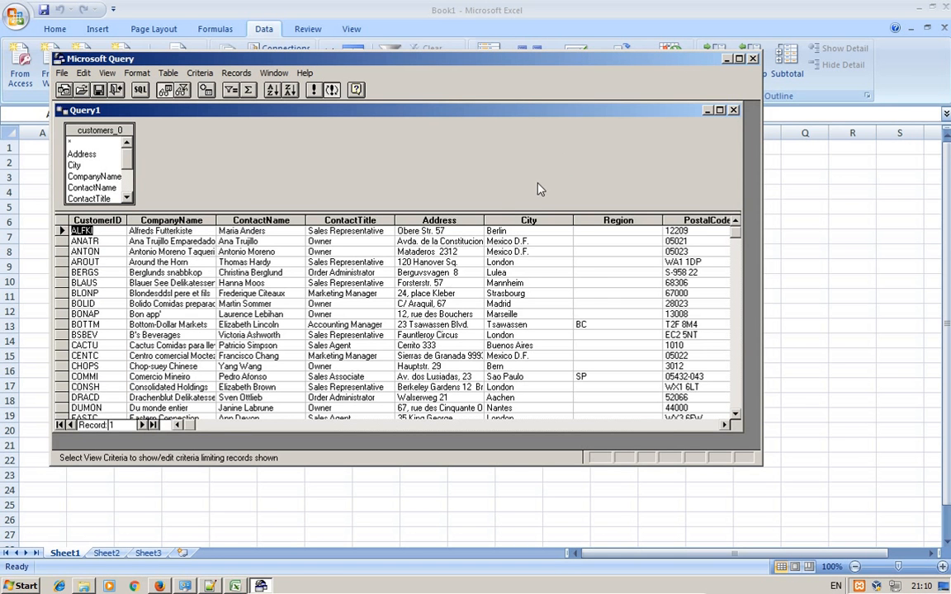
Return the customers query data to Excel as a table starting at cell A1 of Sheet1.
click(62, 73)
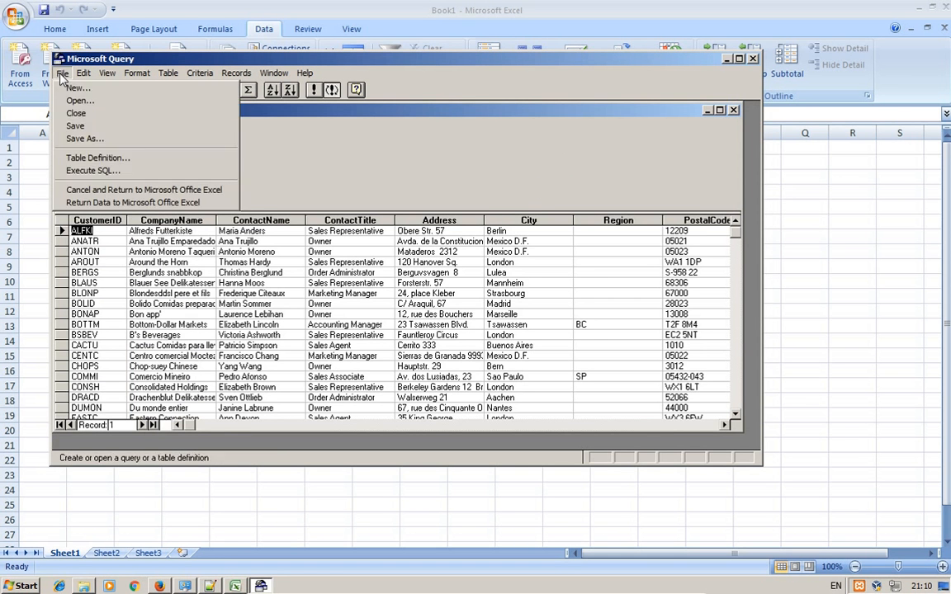
click(98, 203)
click(485, 405)
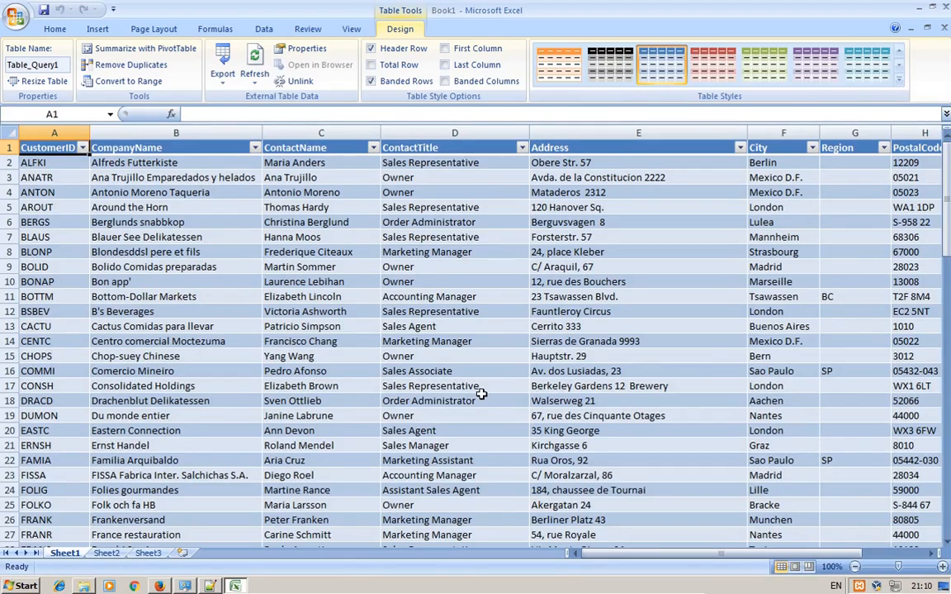